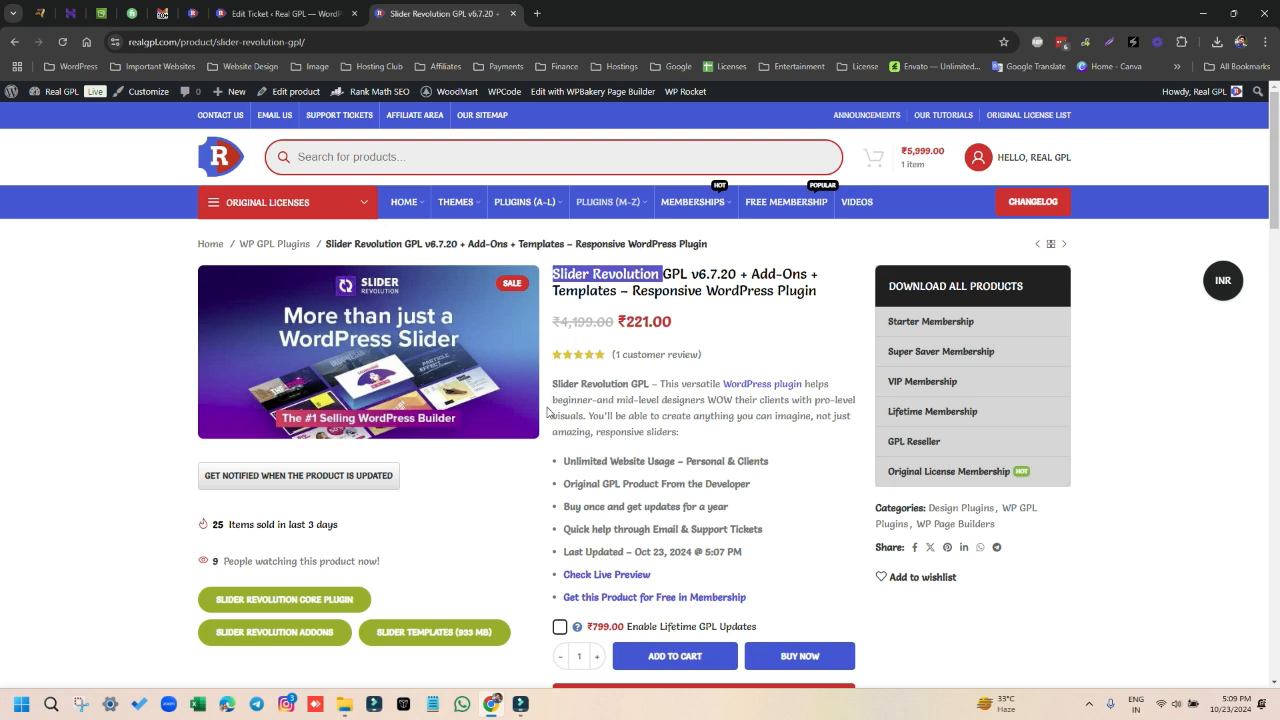
scroll(548, 410, down, 2)
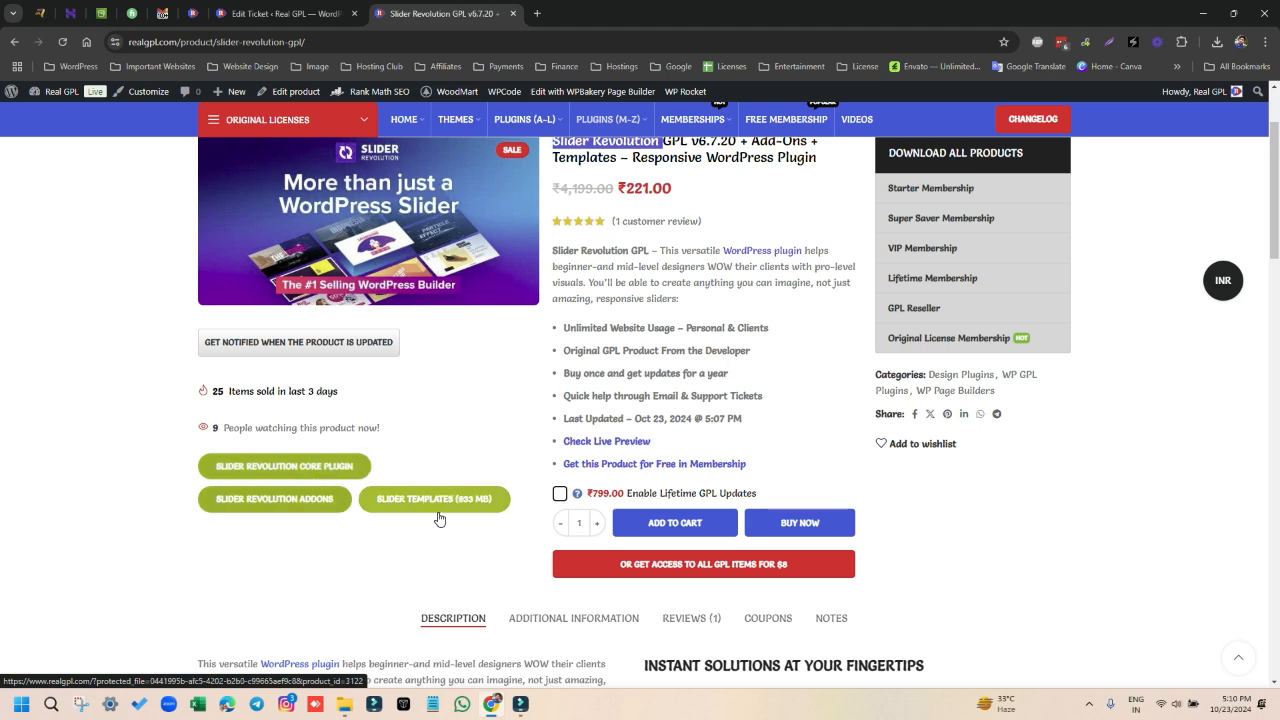
scroll(605, 370, up, 2)
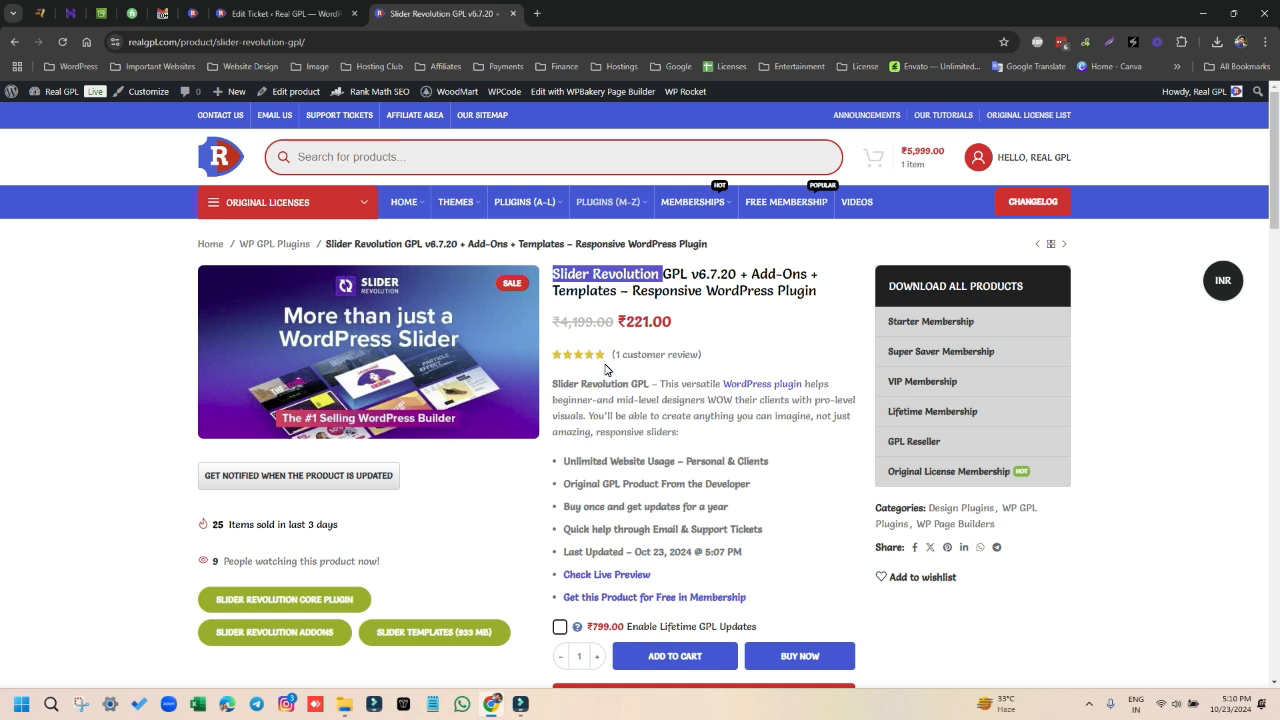
Open the WordPress admin dashboard of pluginthemetest.com in a new browser tab.
click(536, 13)
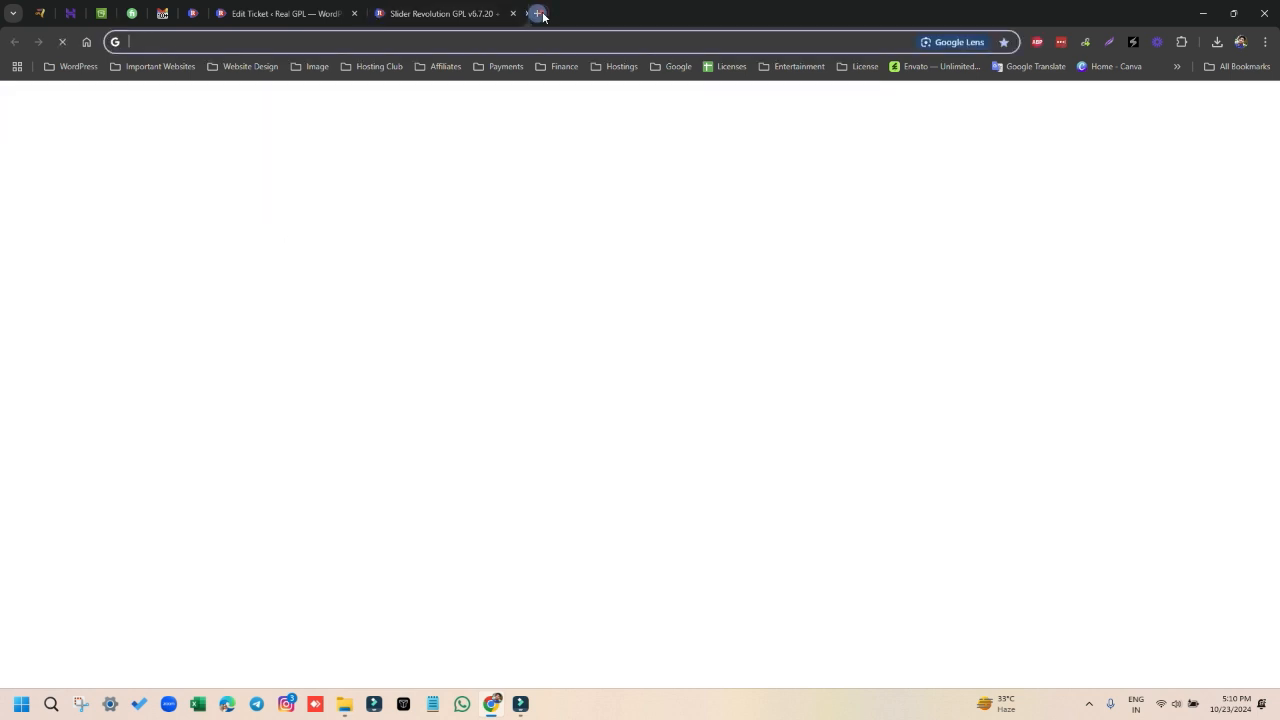
click(72, 66)
click(113, 393)
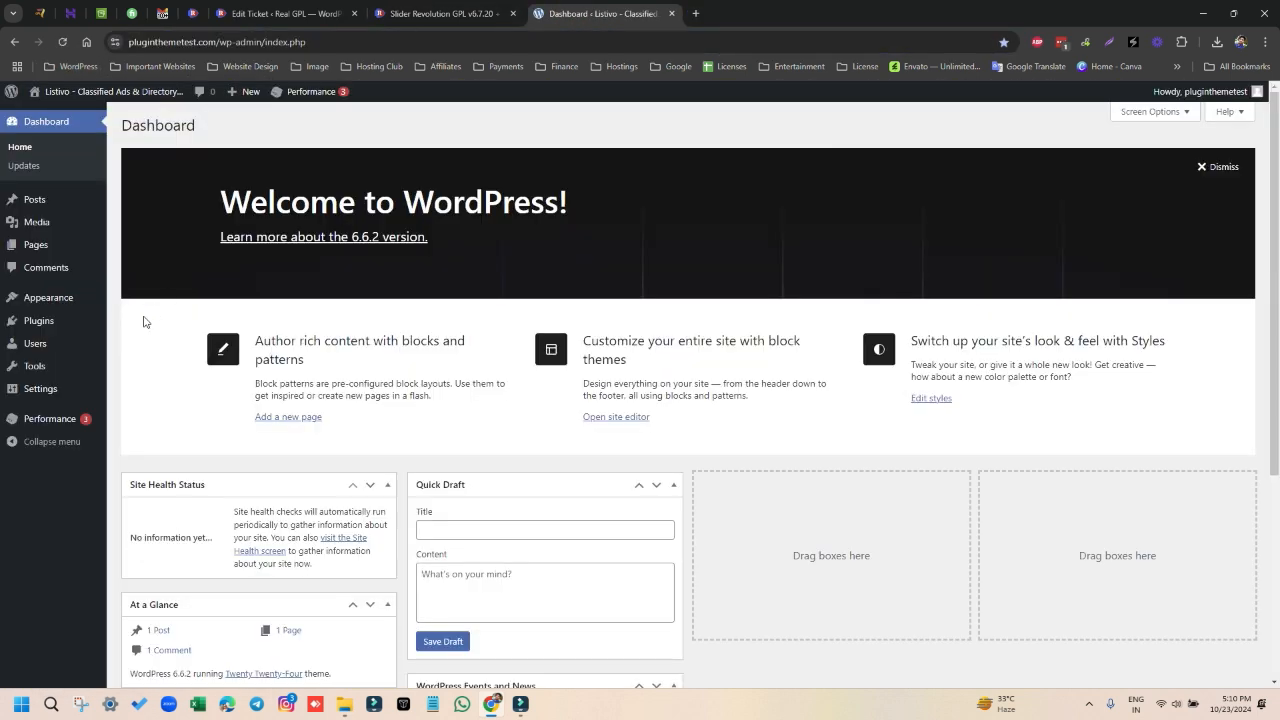
Upload revslider.zip from the Pictures folder as a new WordPress plugin and install it.
click(38, 322)
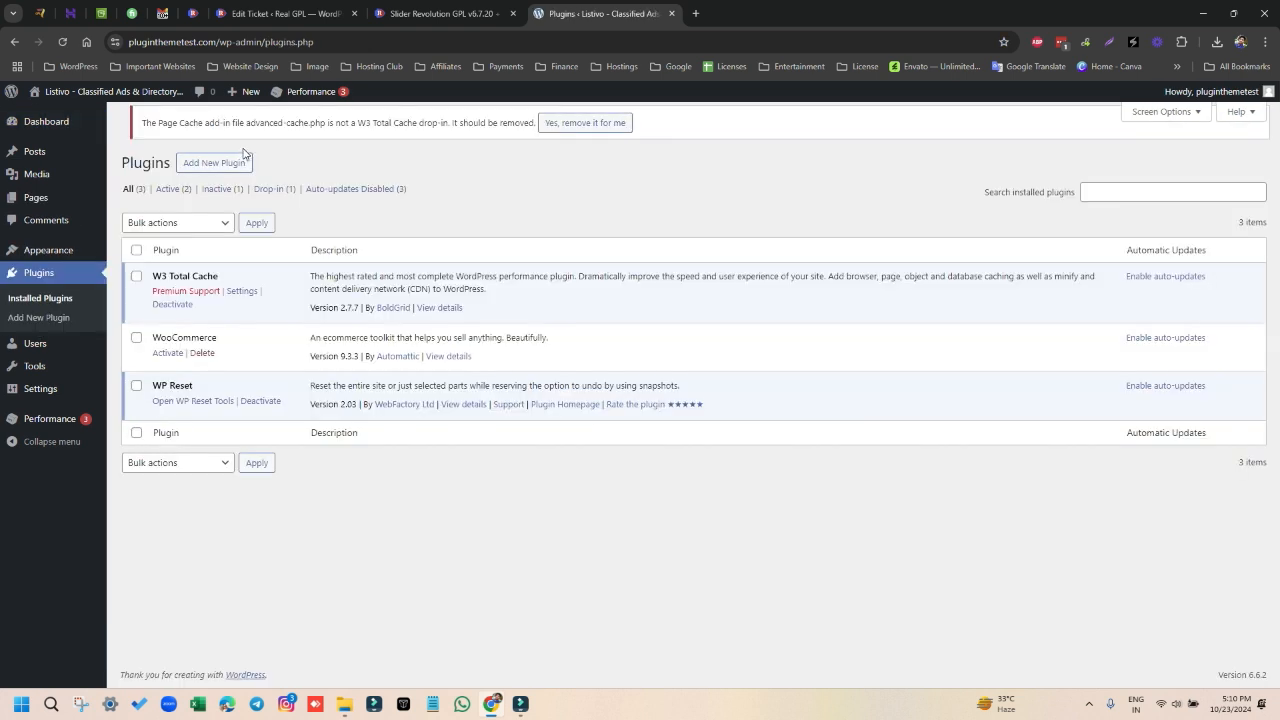
click(205, 168)
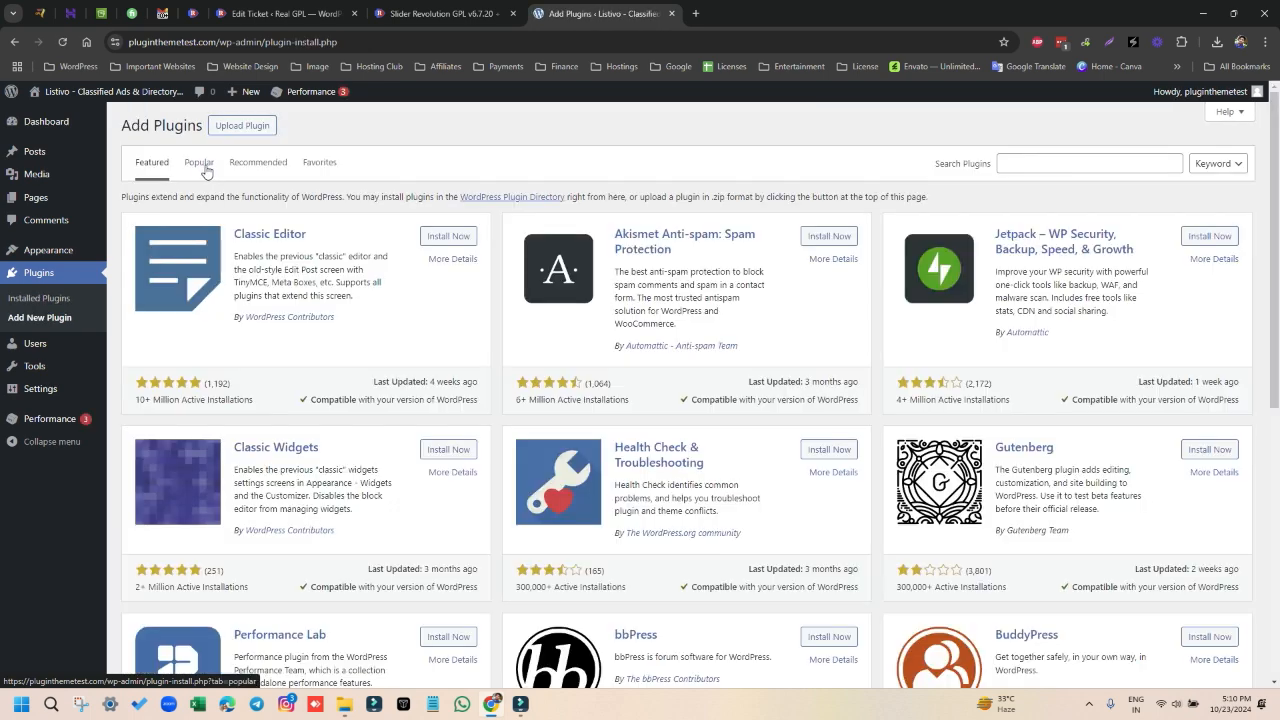
click(242, 128)
click(601, 247)
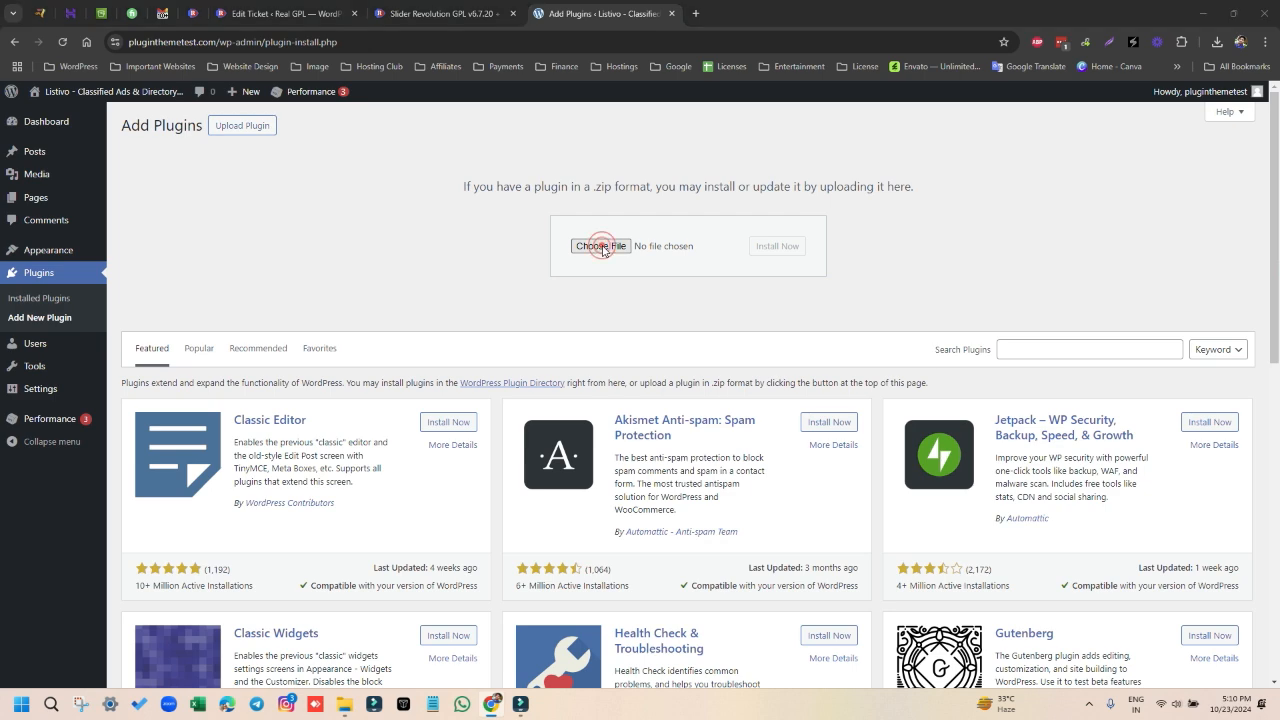
click(70, 242)
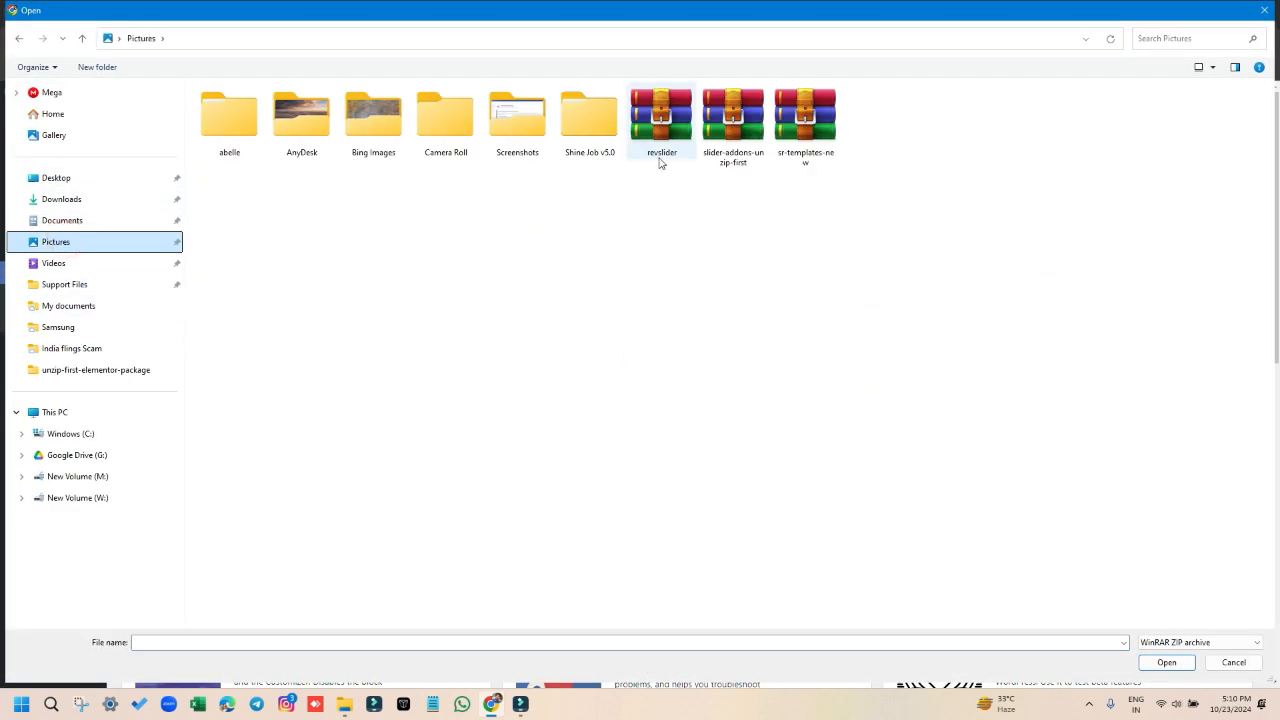
click(660, 151)
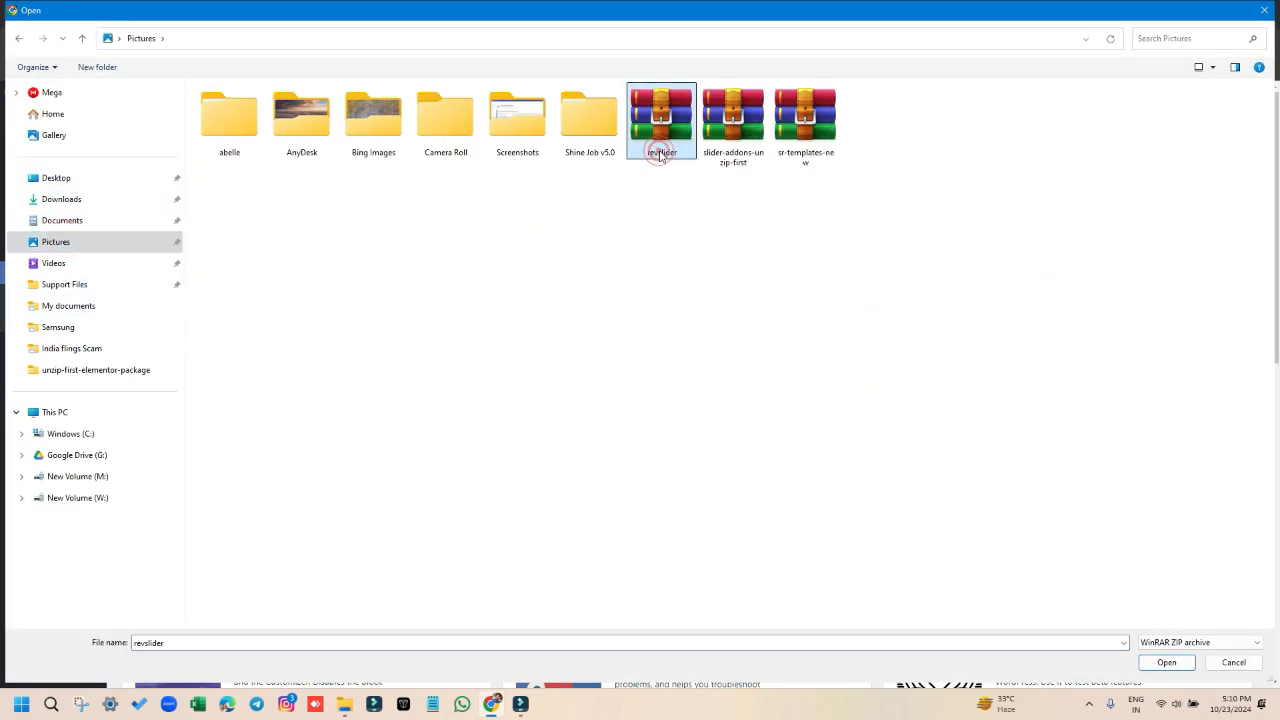
click(1168, 662)
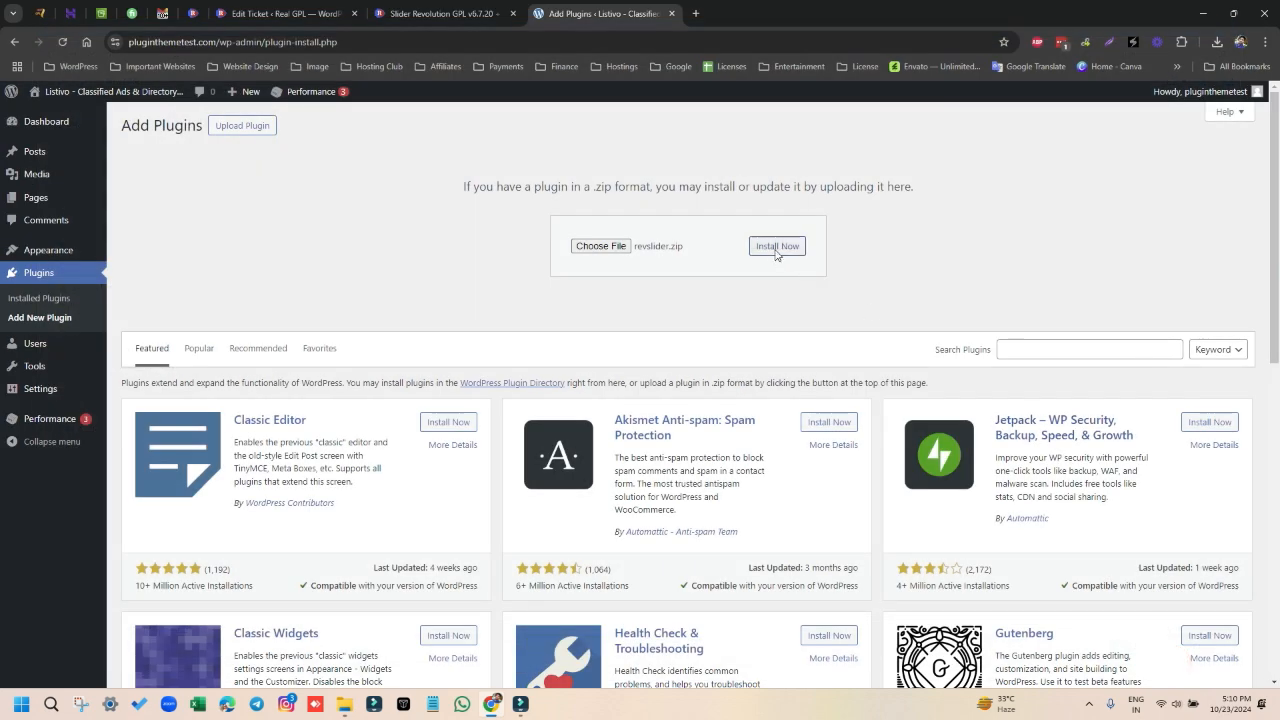
click(777, 252)
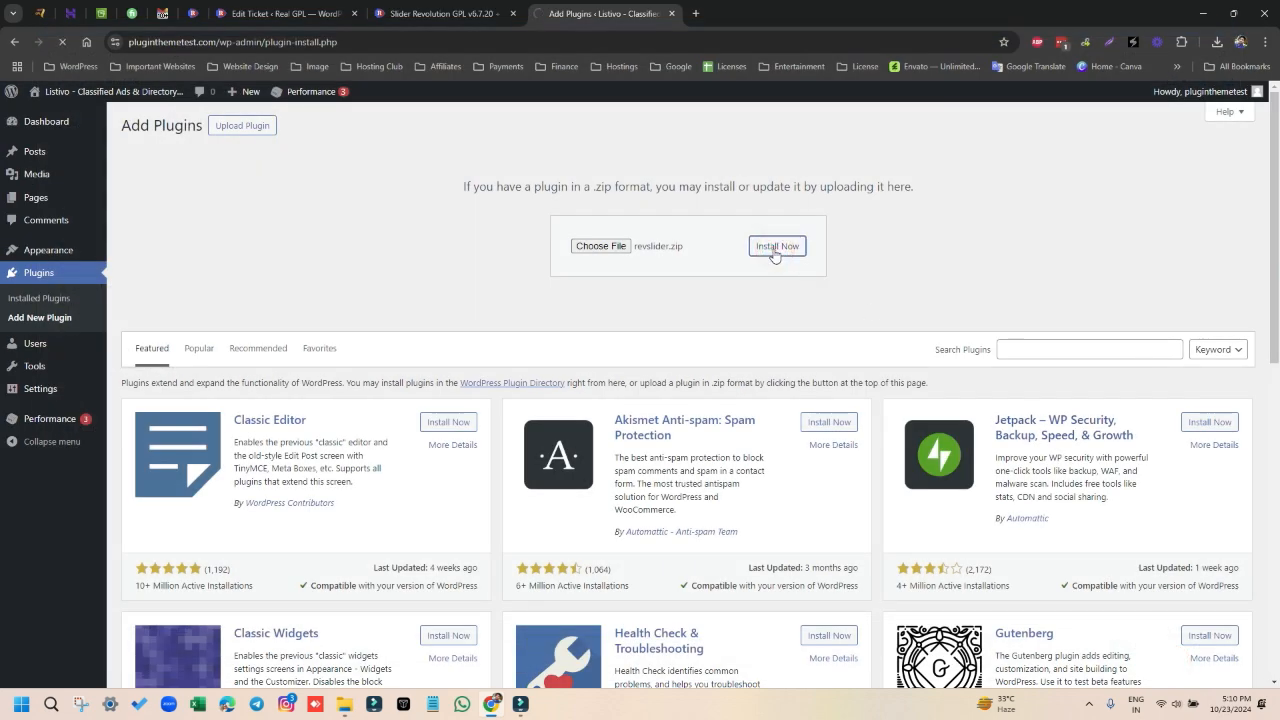
Switch to File Explorer and extract the slider-addons-unzip-first archive into its own folder inside Pictures.
mouse_move(344, 705)
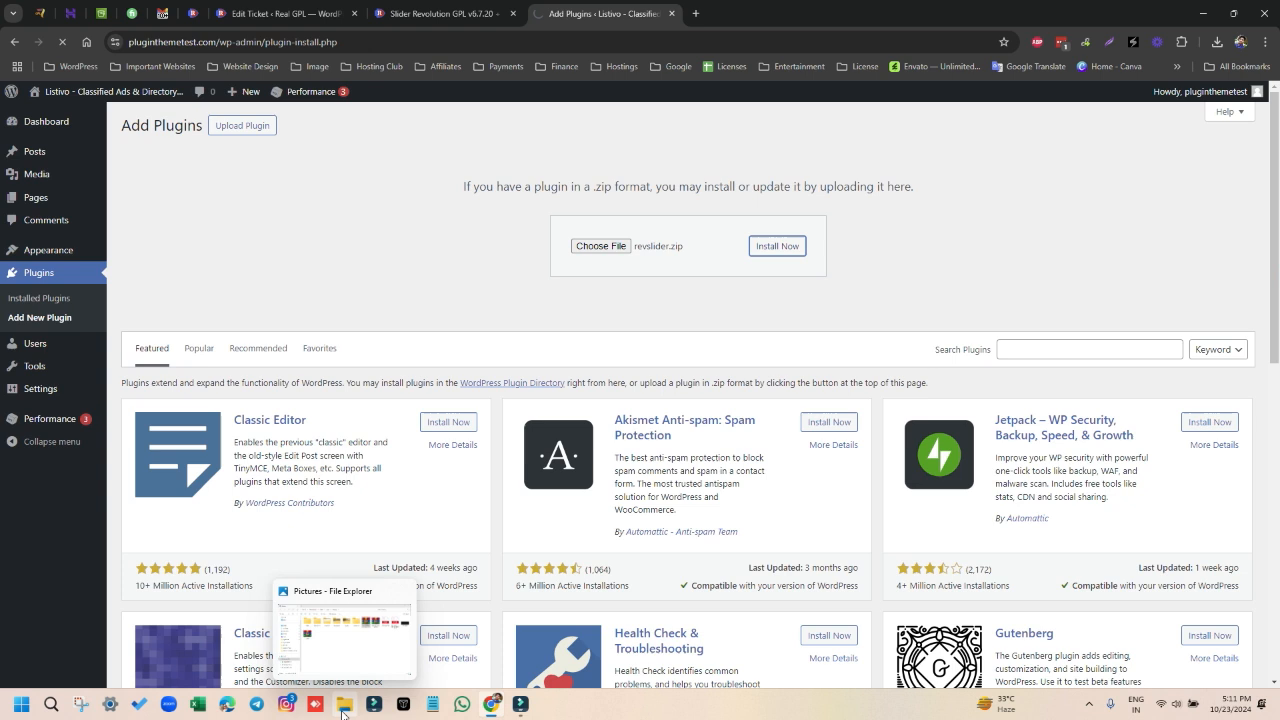
click(343, 654)
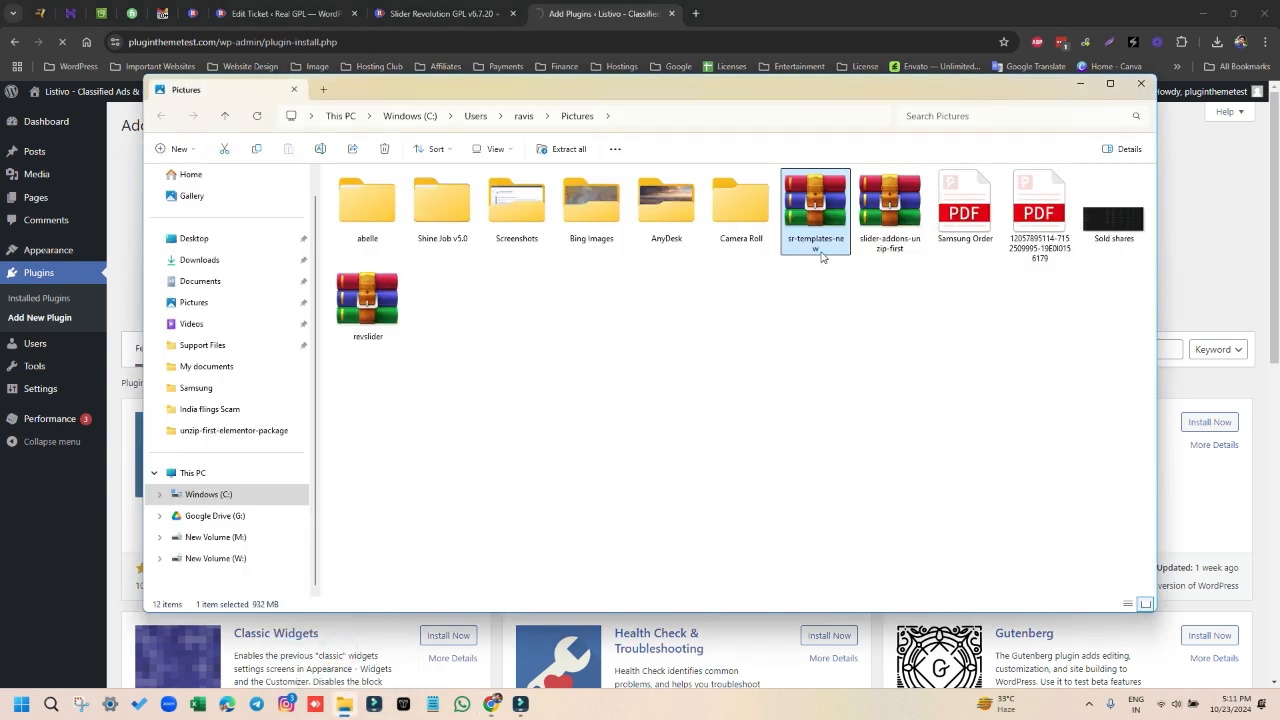
click(881, 248)
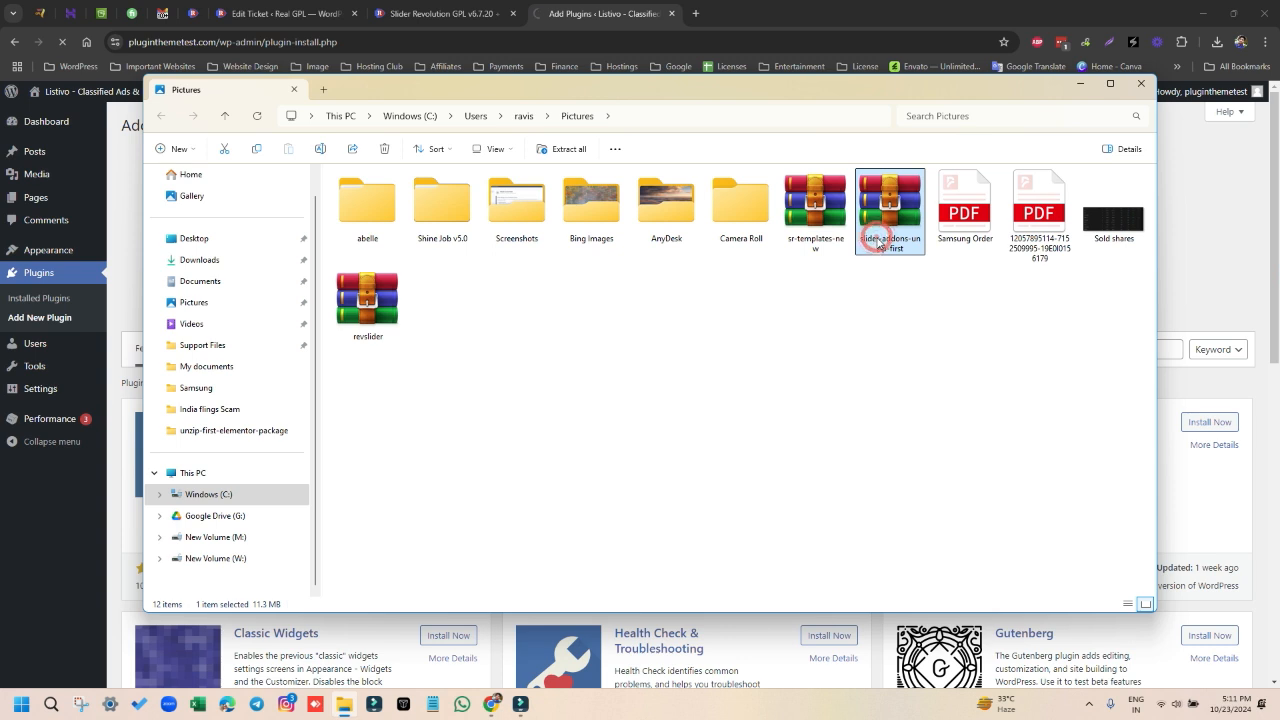
right_click(881, 250)
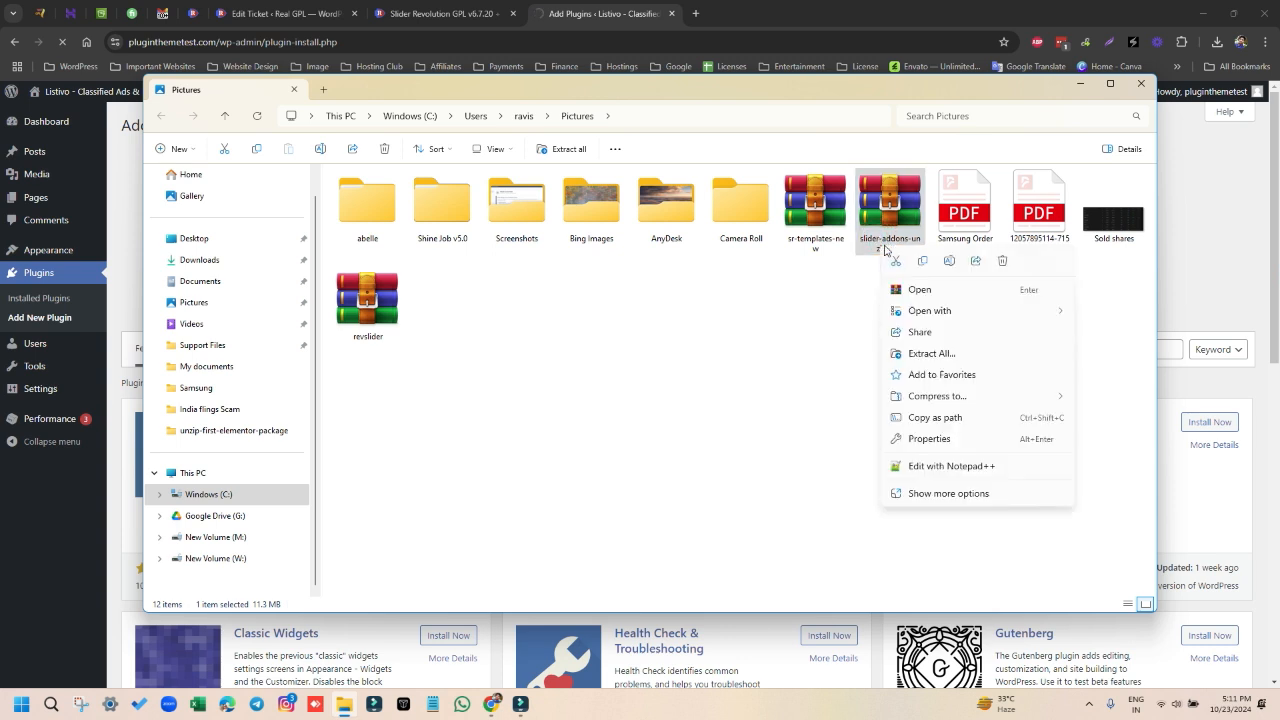
click(948, 493)
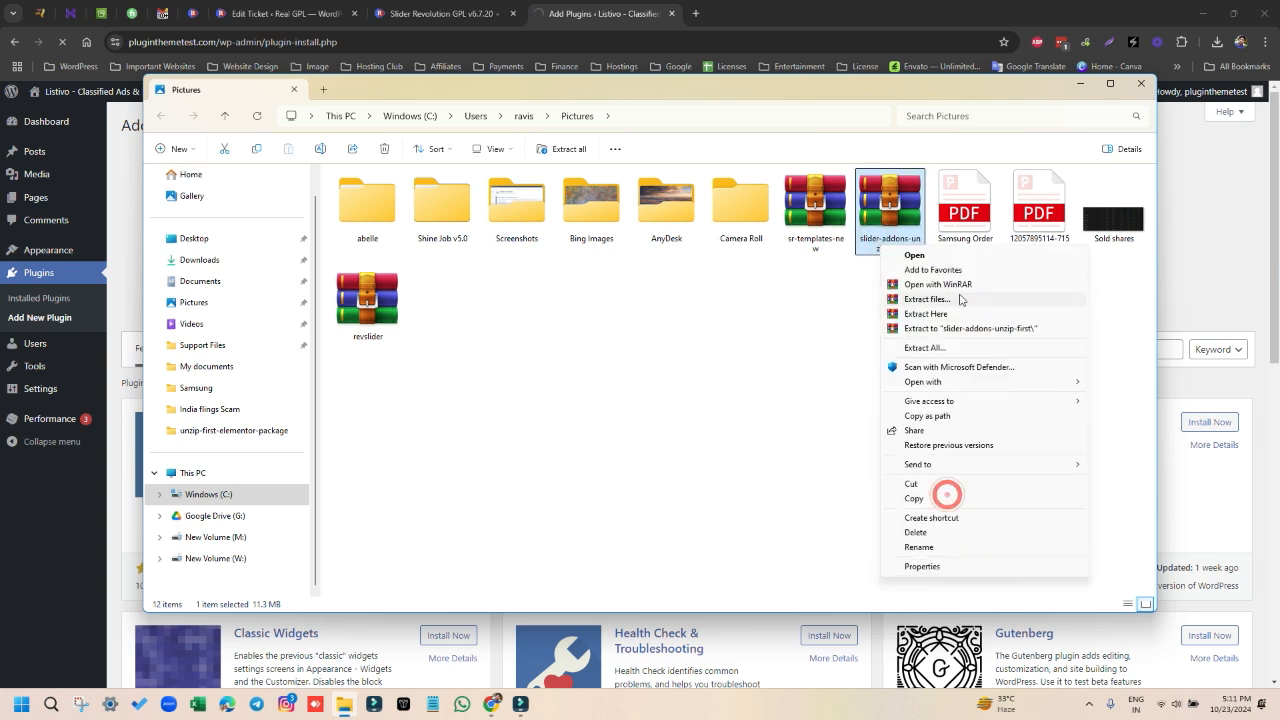
click(945, 300)
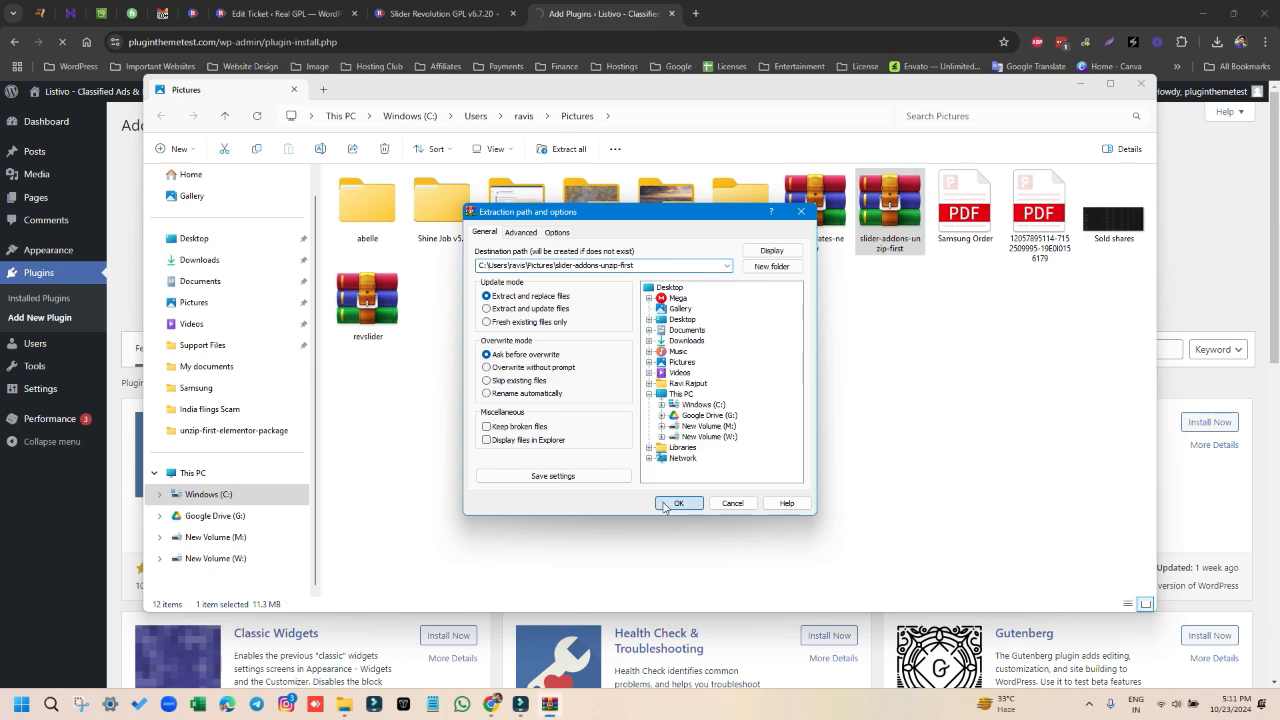
click(663, 503)
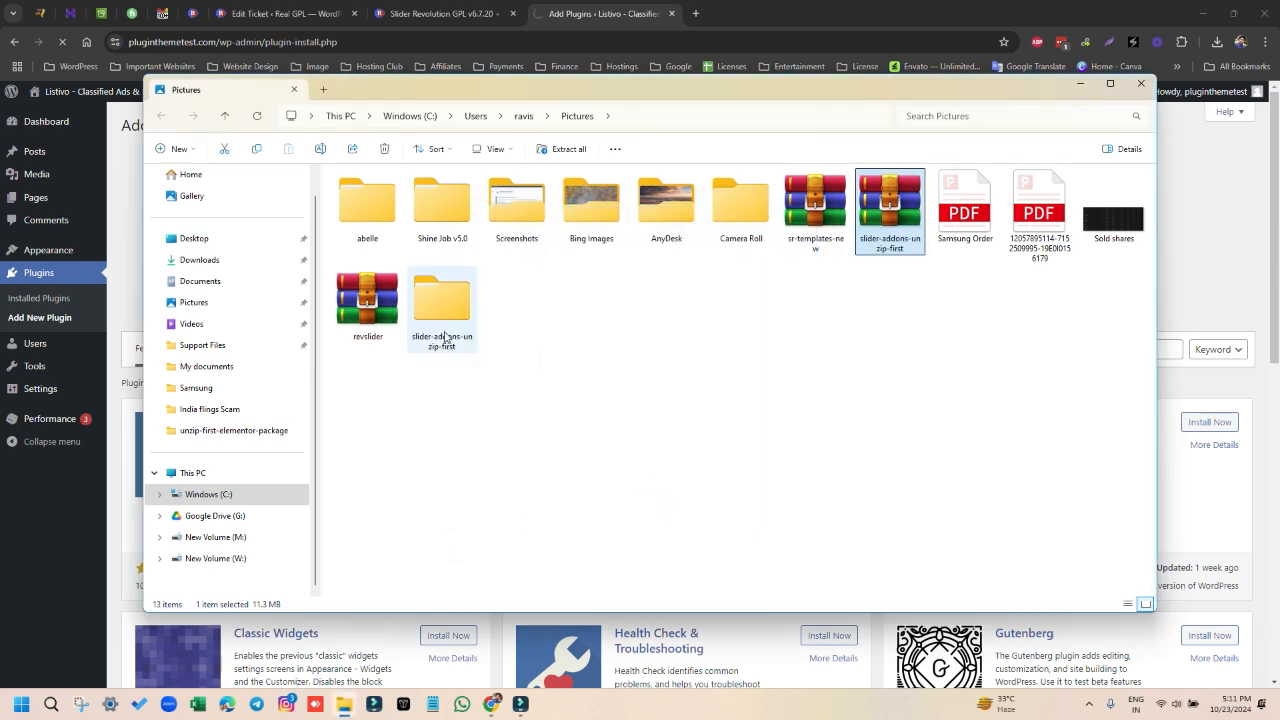
Look through the slider-addons folder inside the extracted slider-addons-unzip-first folder and return to Pictures.
click(433, 333)
double_click(433, 333)
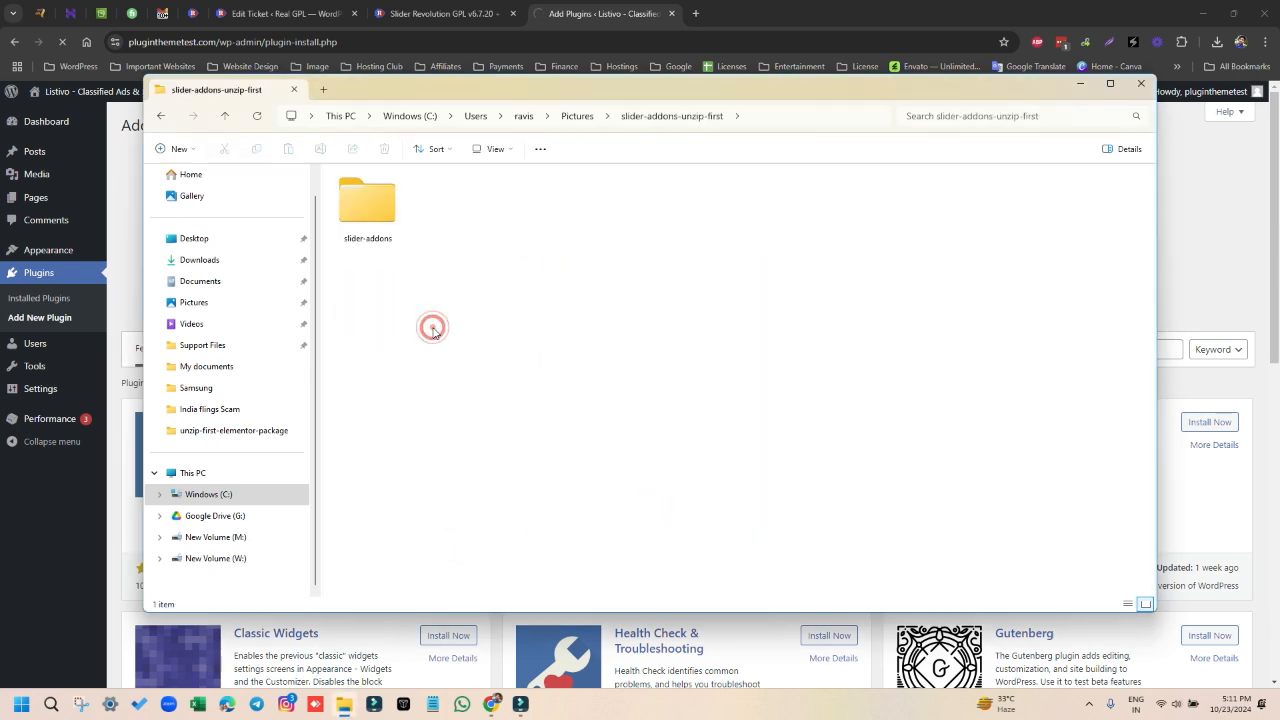
double_click(366, 208)
drag(465, 226, 372, 200)
click(228, 120)
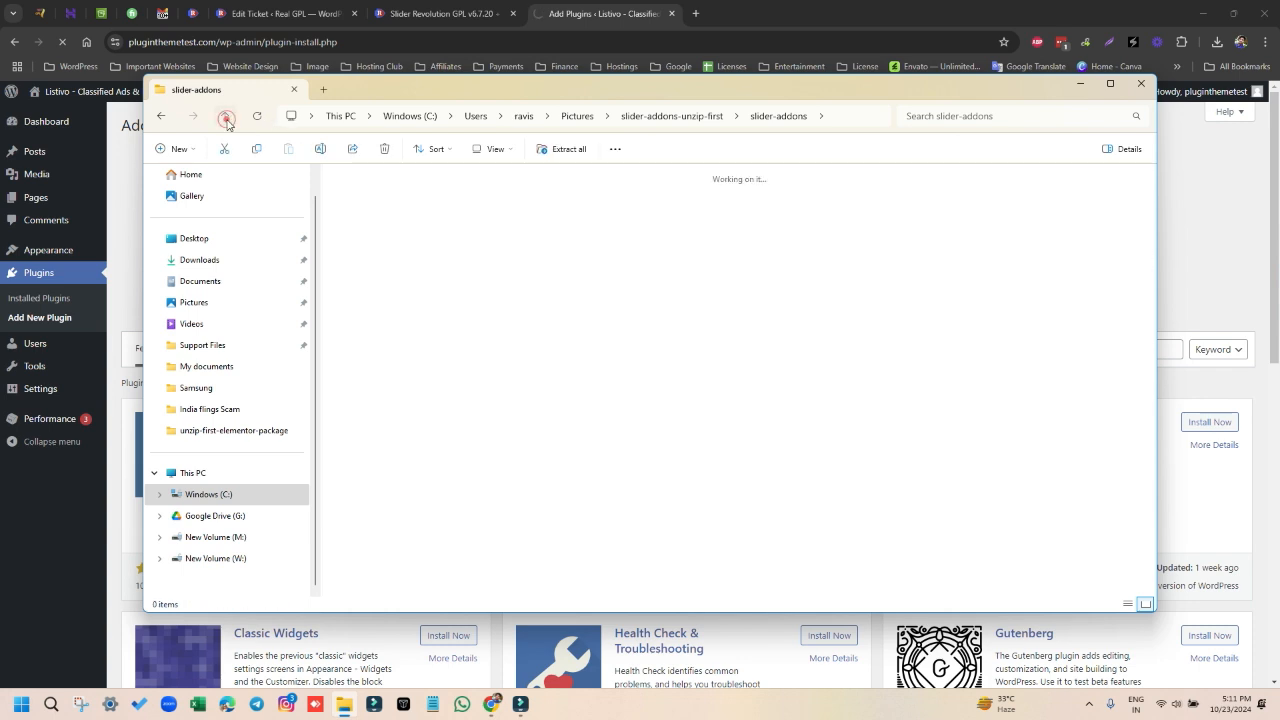
click(228, 120)
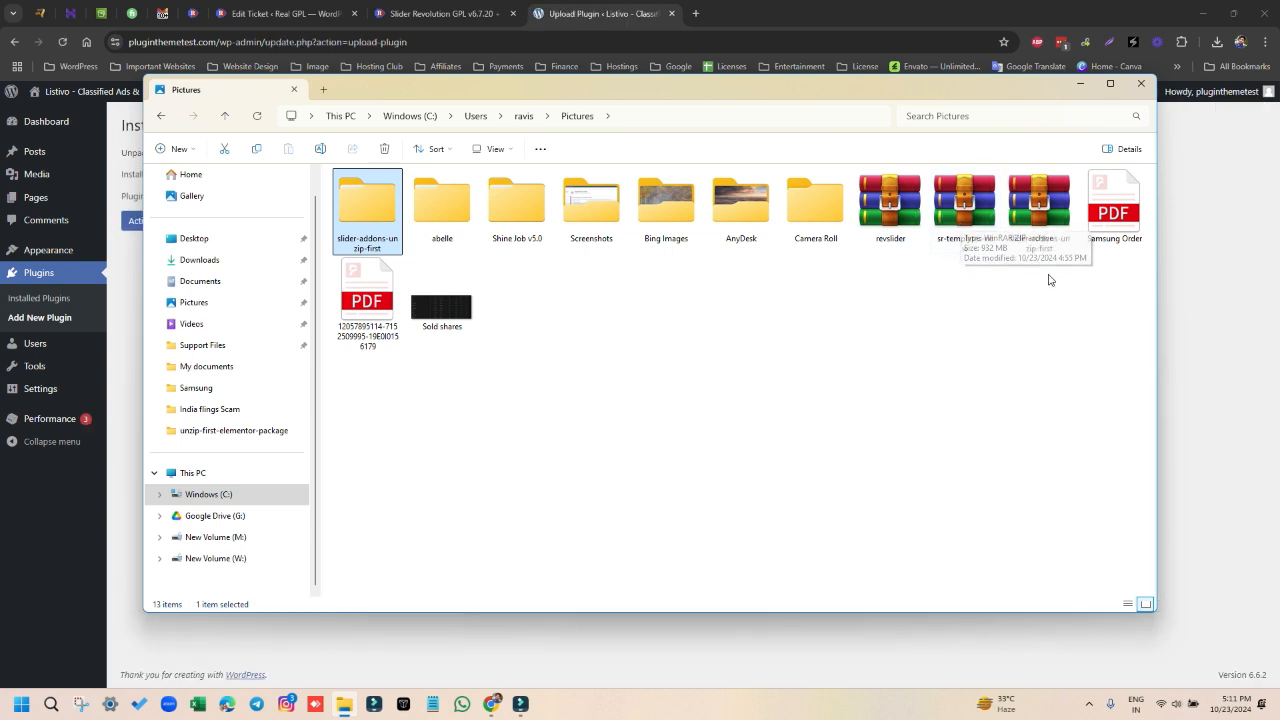
Examine the template folders and files inside the sr-templates-new archive and close the archive.
double_click(964, 210)
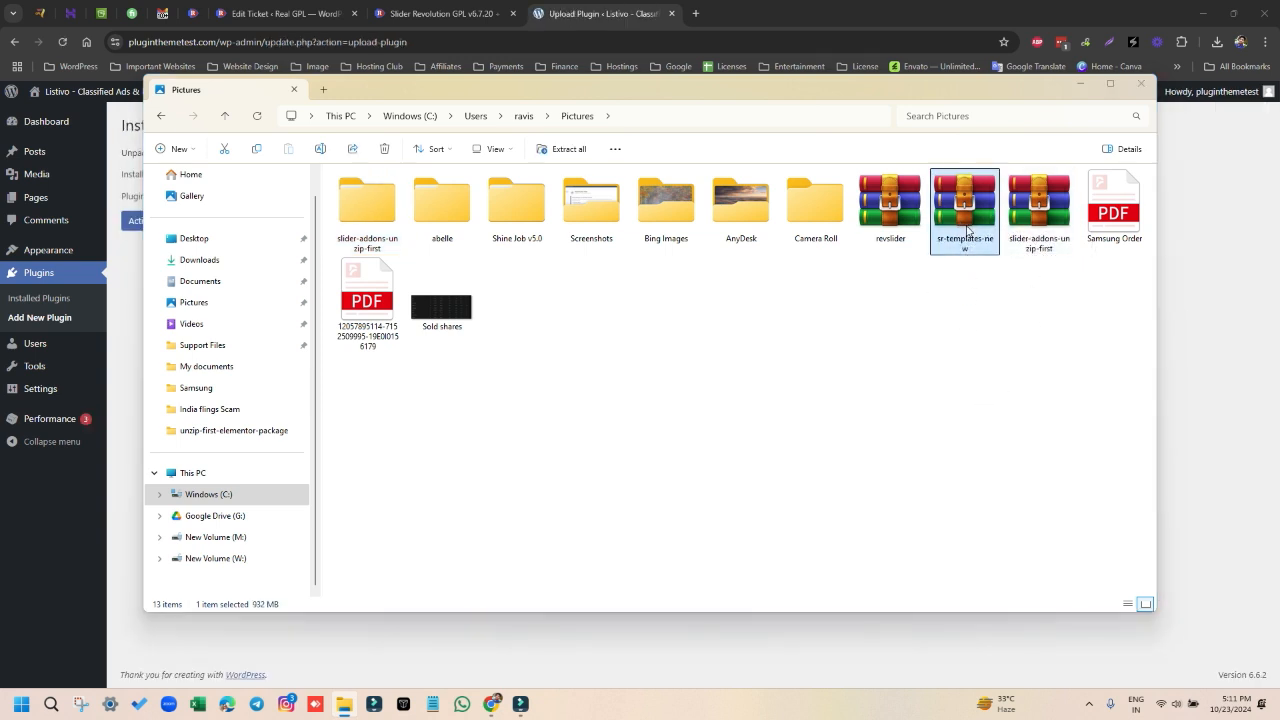
double_click(86, 126)
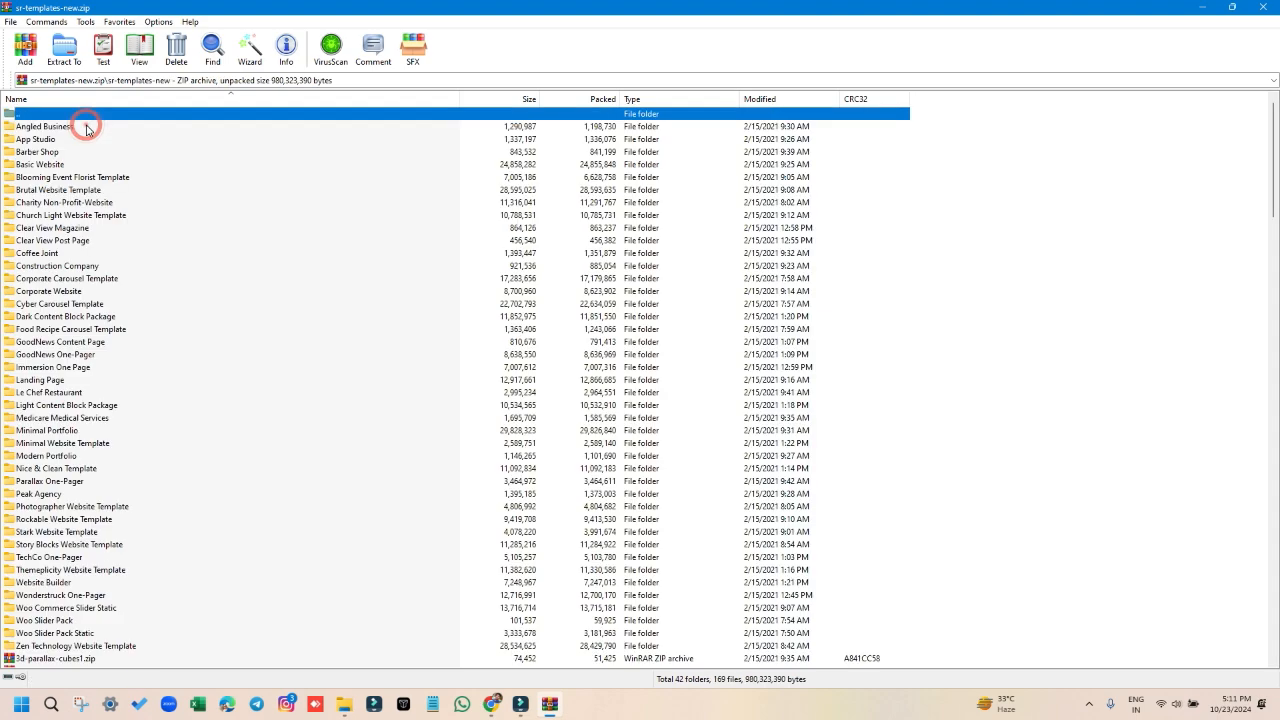
scroll(95, 370, down, 2)
scroll(95, 370, up, 2)
click(1263, 6)
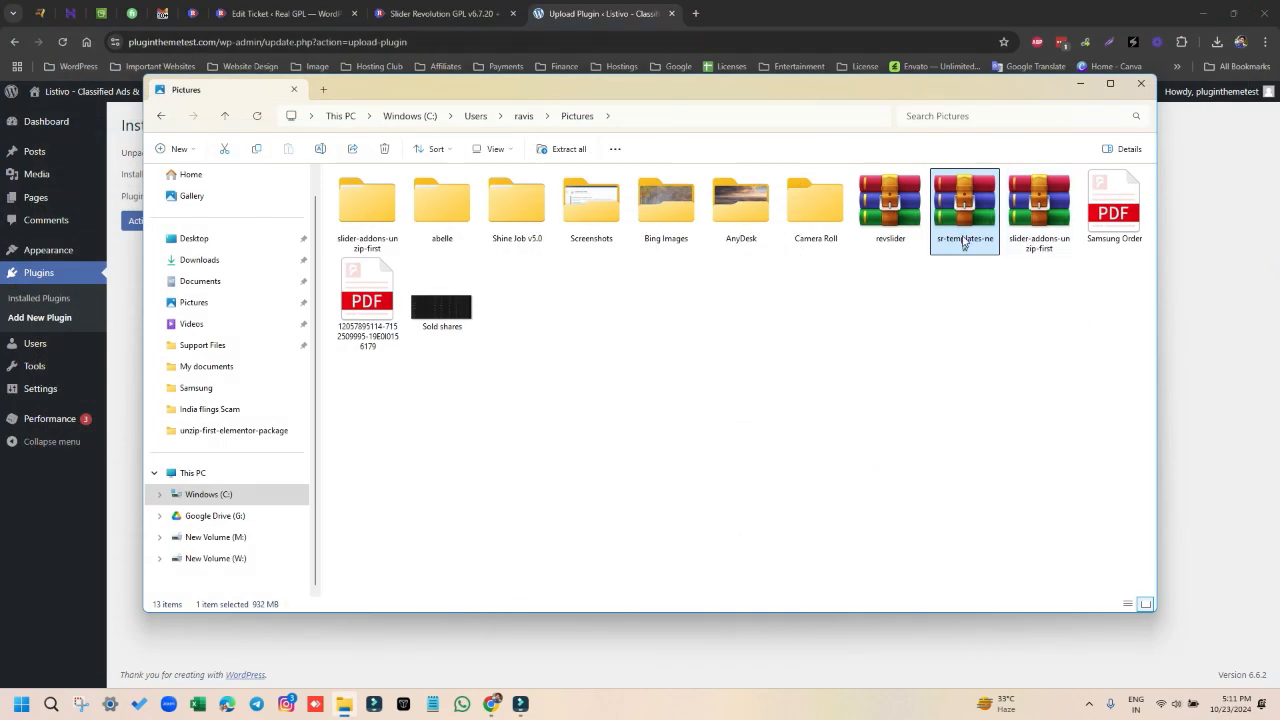
Extract the sr-templates-new archive into its own folder inside Pictures.
right_click(964, 205)
click(1020, 483)
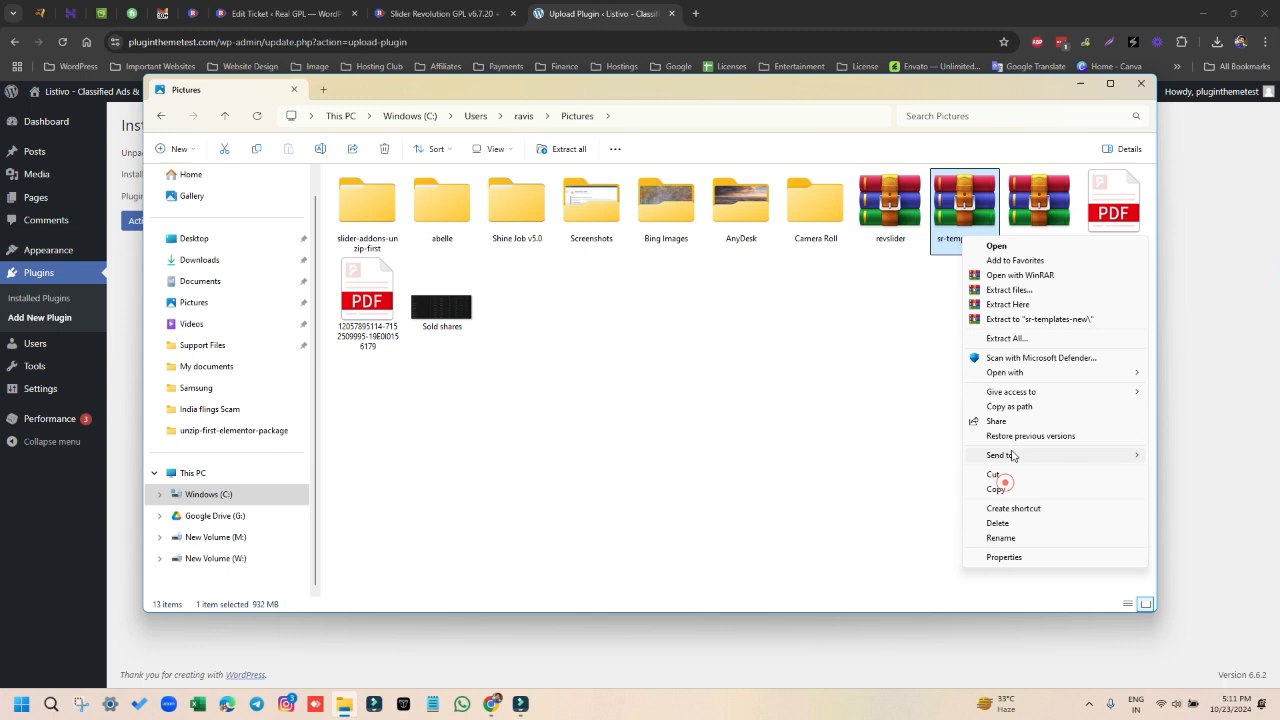
click(1000, 290)
click(678, 503)
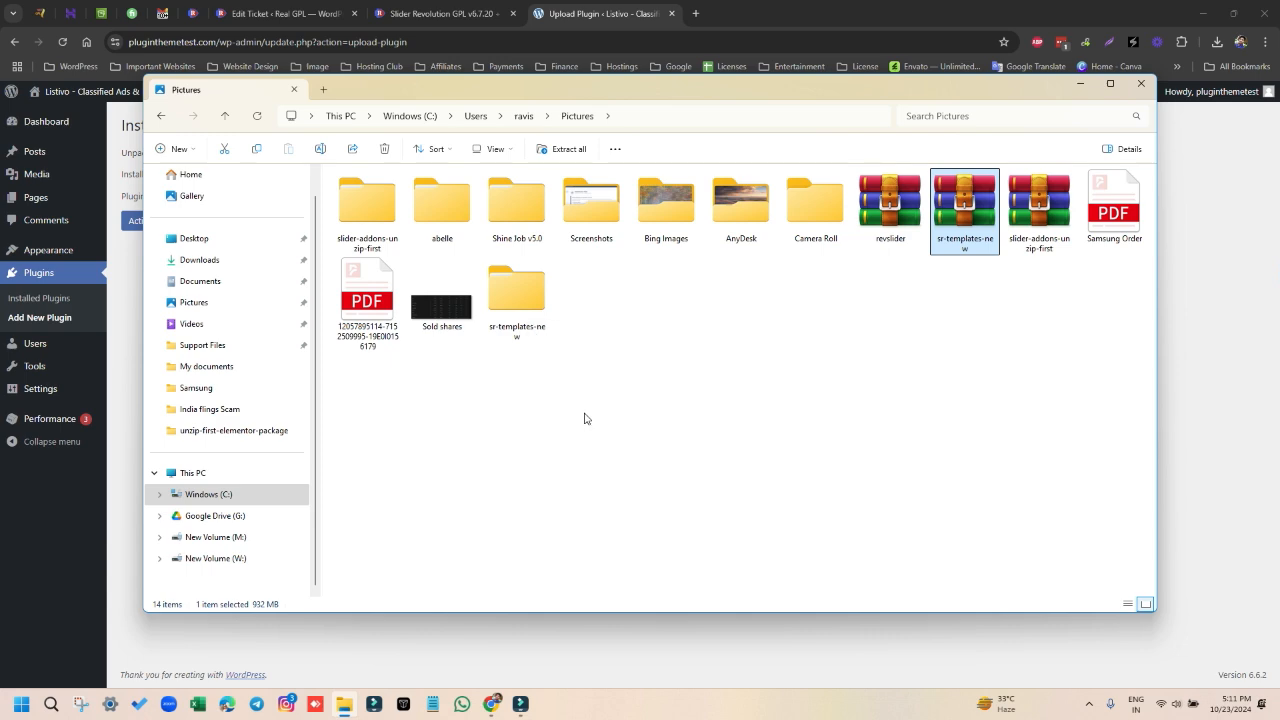
Browse the templates in the inner folder of the extracted sr-templates-new folder.
double_click(516, 290)
double_click(391, 239)
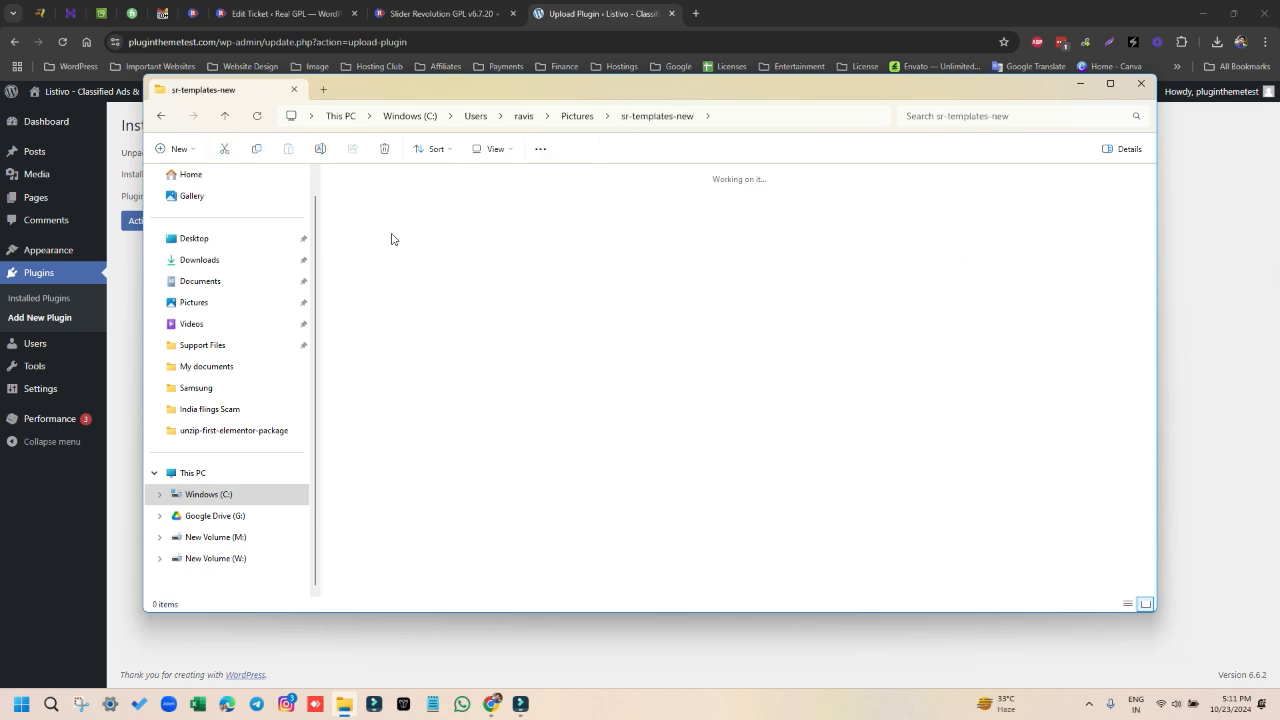
scroll(481, 392, down, 8)
scroll(482, 393, up, 8)
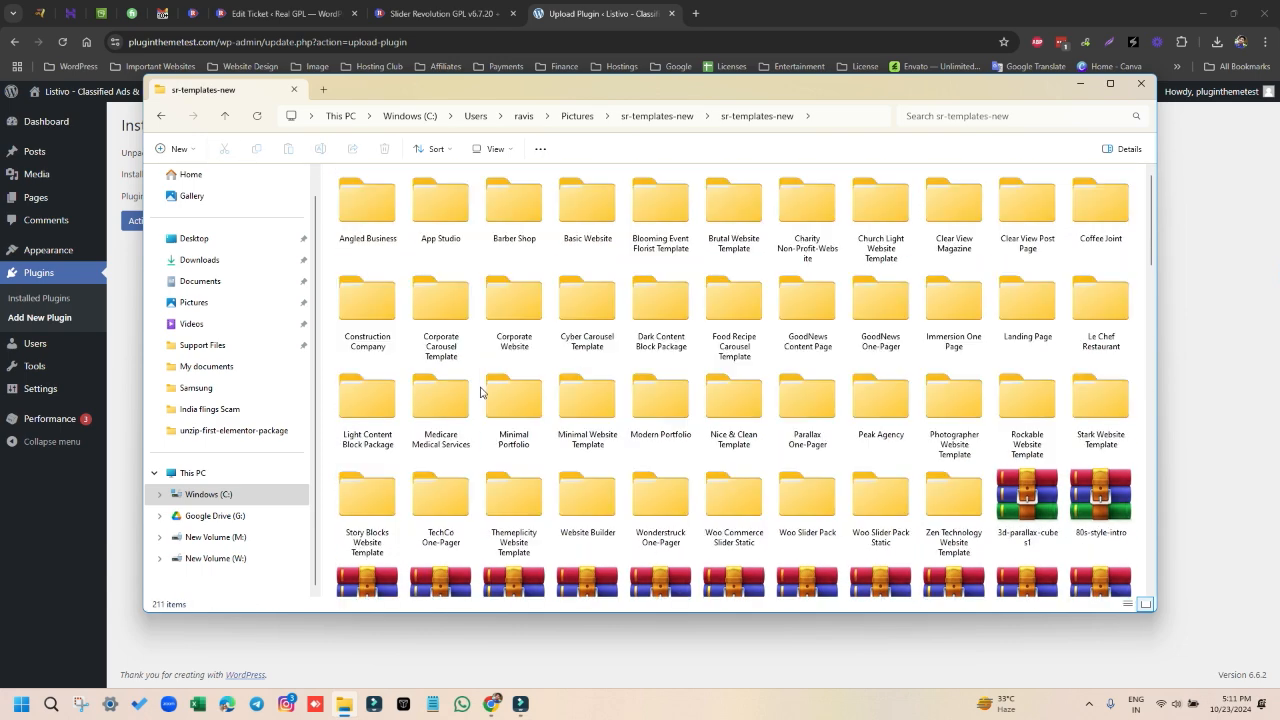
Return to the browser, activate the installed revslider plugin and dismiss its welcome window.
click(1224, 326)
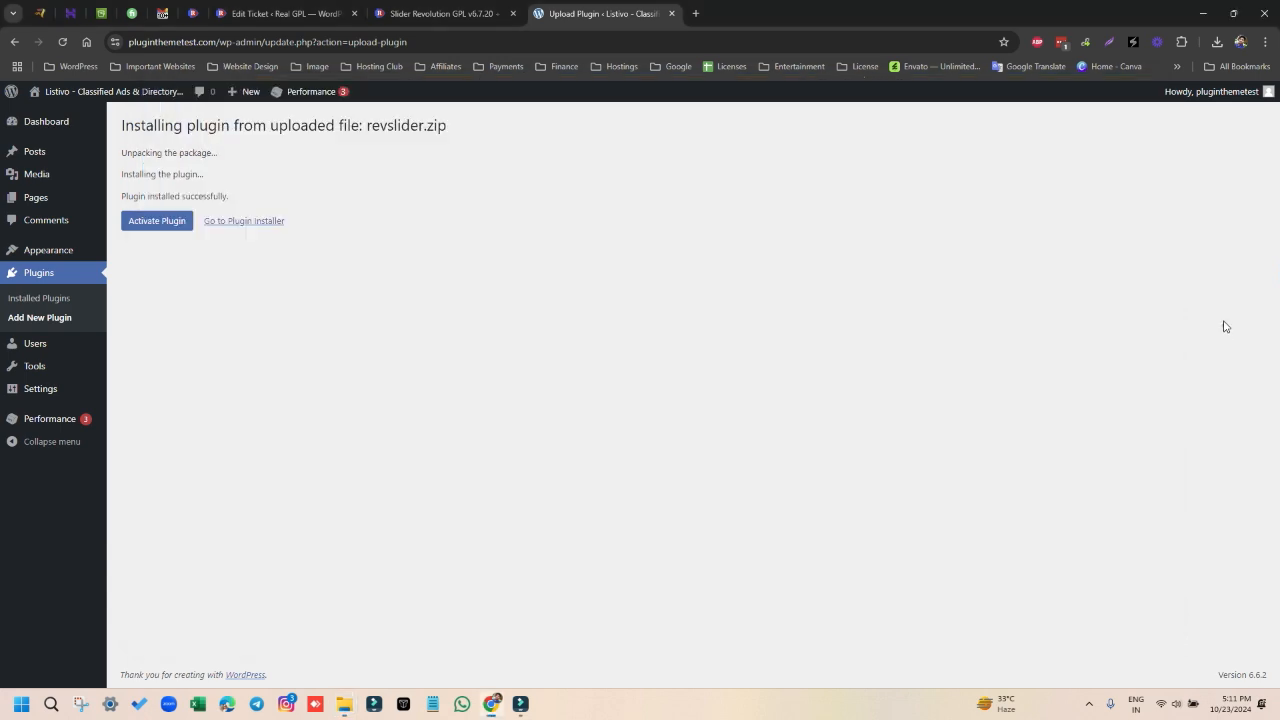
click(158, 222)
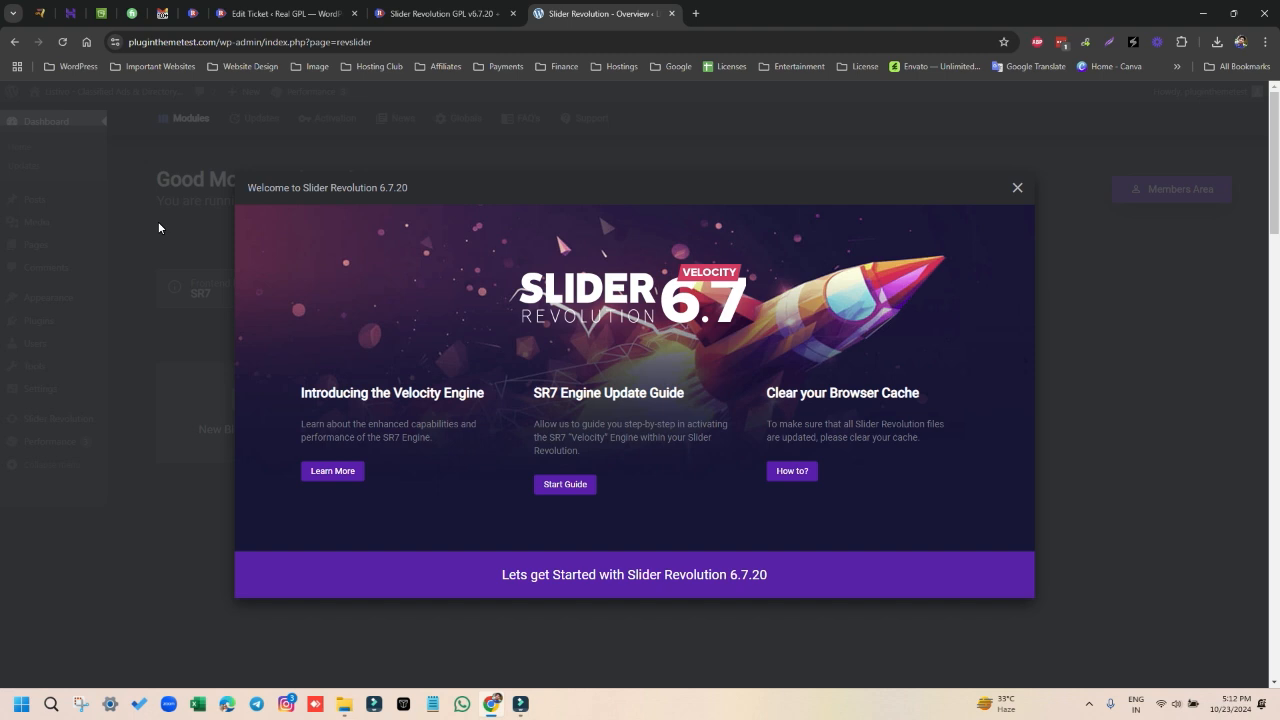
click(1016, 189)
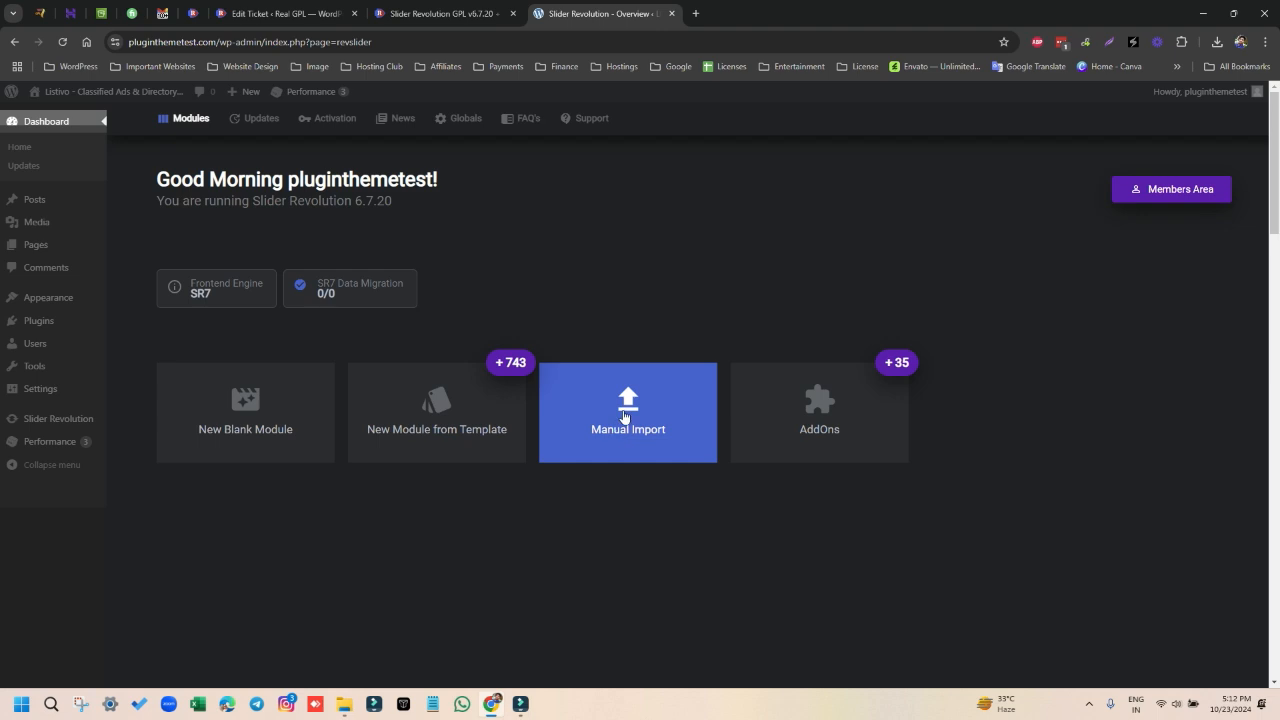
Manually import the photographer-contacts1 template from the Photographer Website Template folder in the extracted sr-templates-new folder.
click(624, 414)
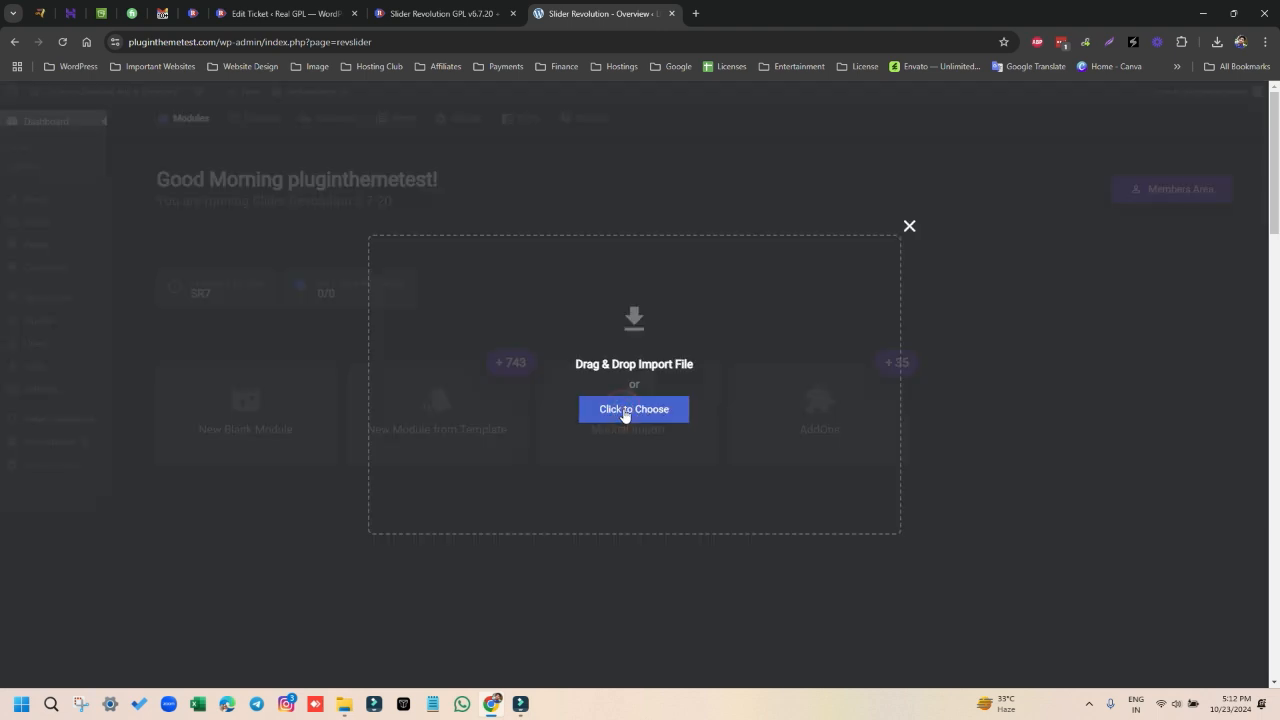
click(907, 226)
click(646, 428)
click(634, 414)
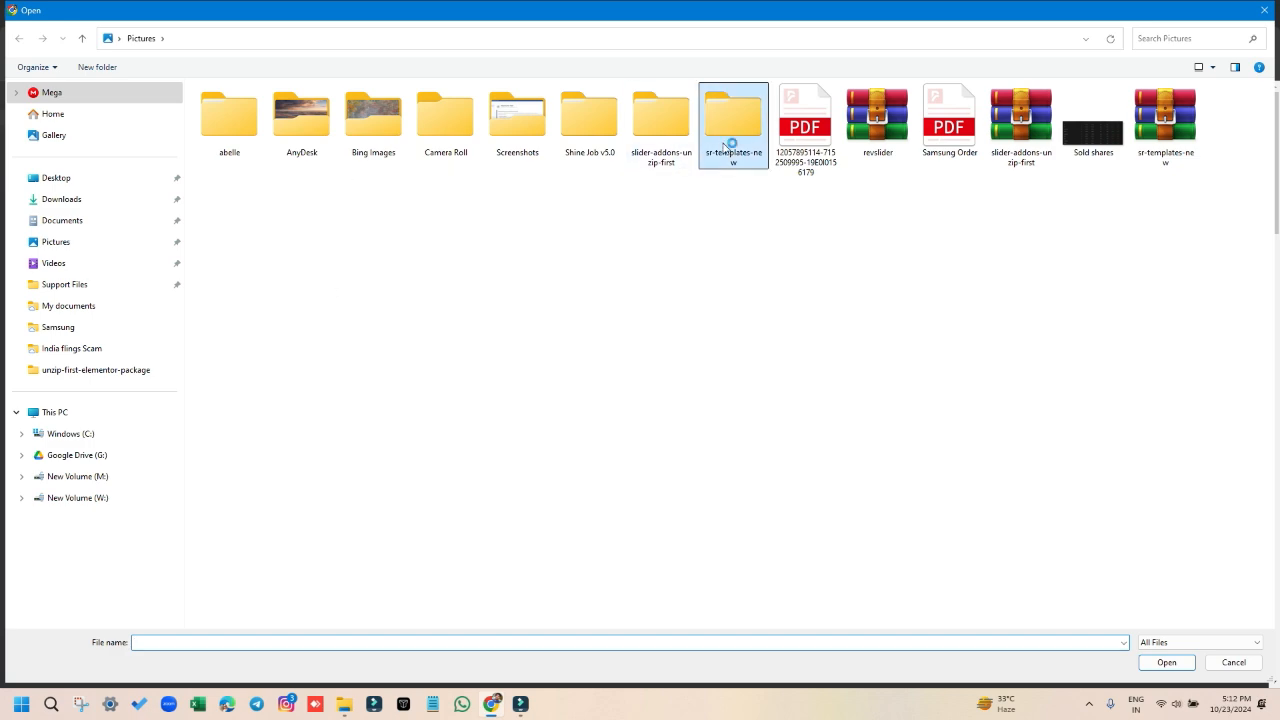
double_click(725, 142)
double_click(233, 142)
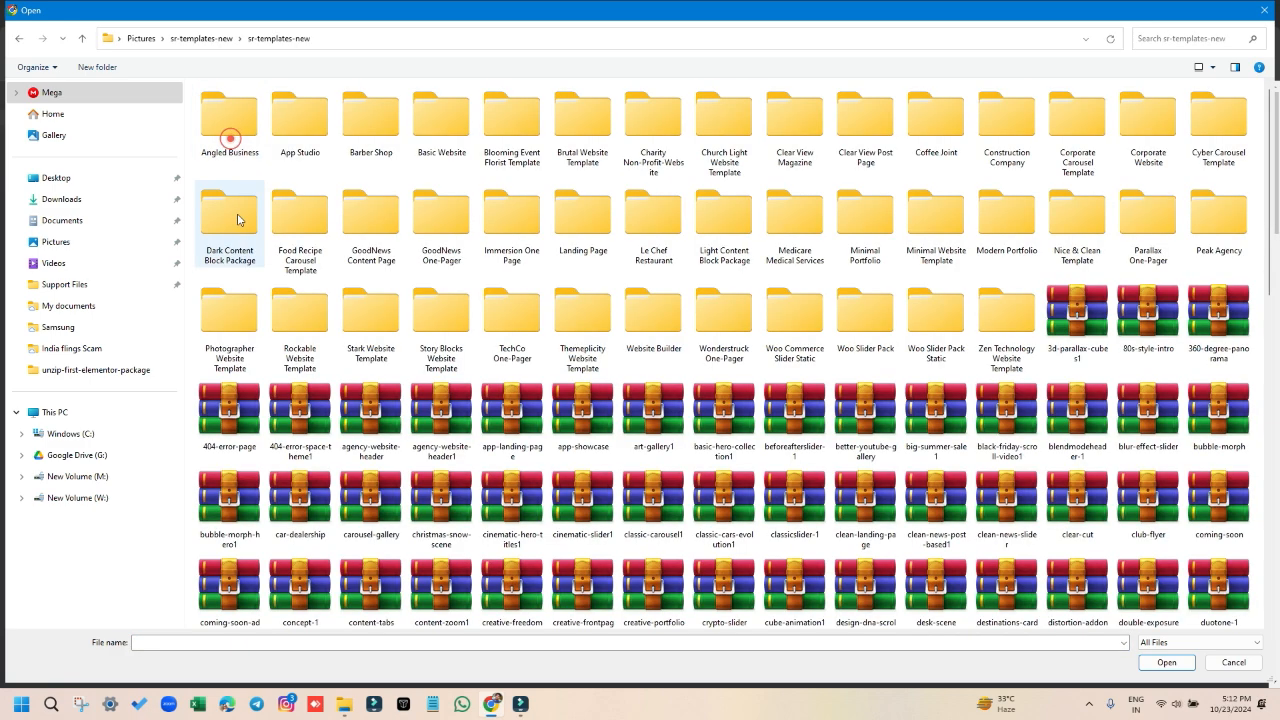
double_click(222, 341)
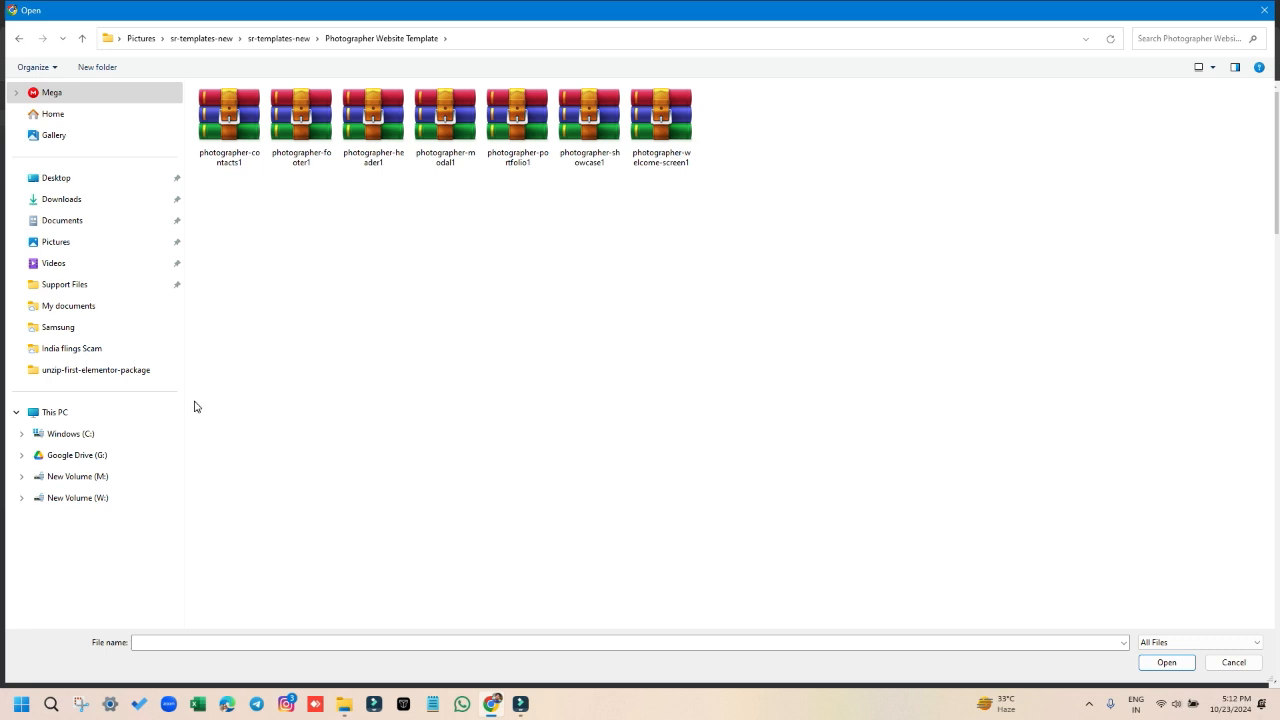
click(214, 152)
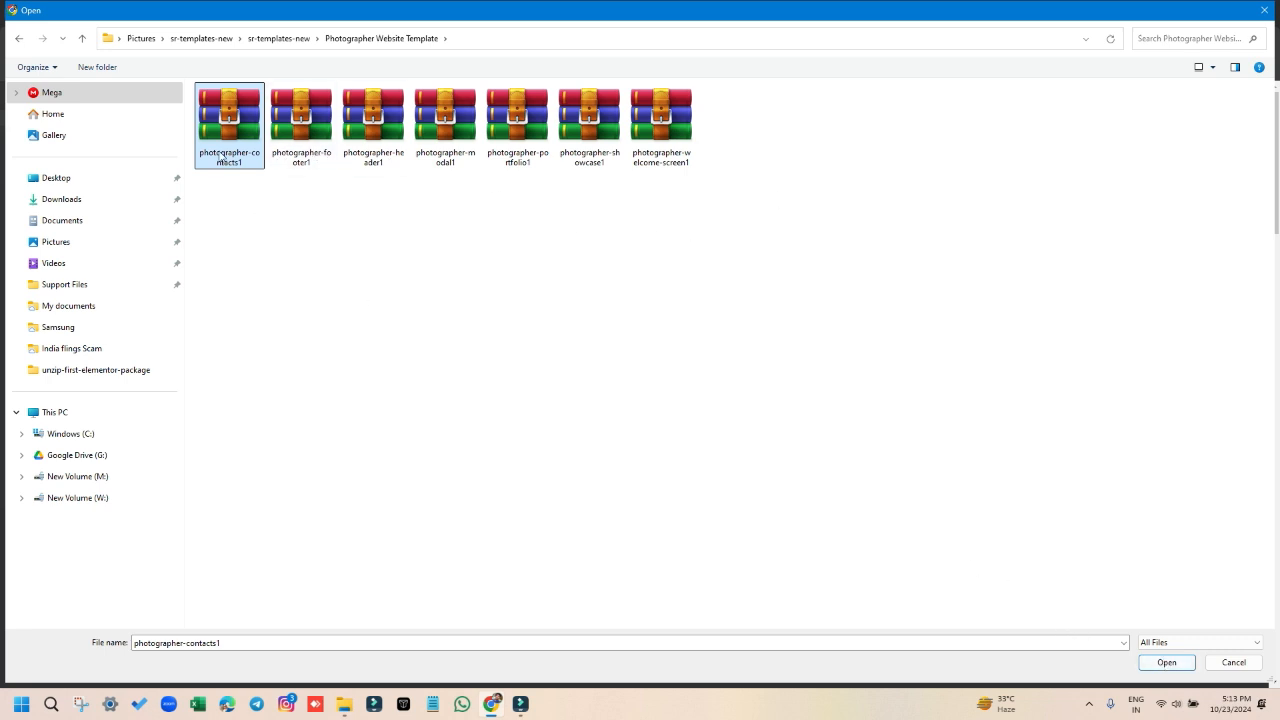
click(1166, 662)
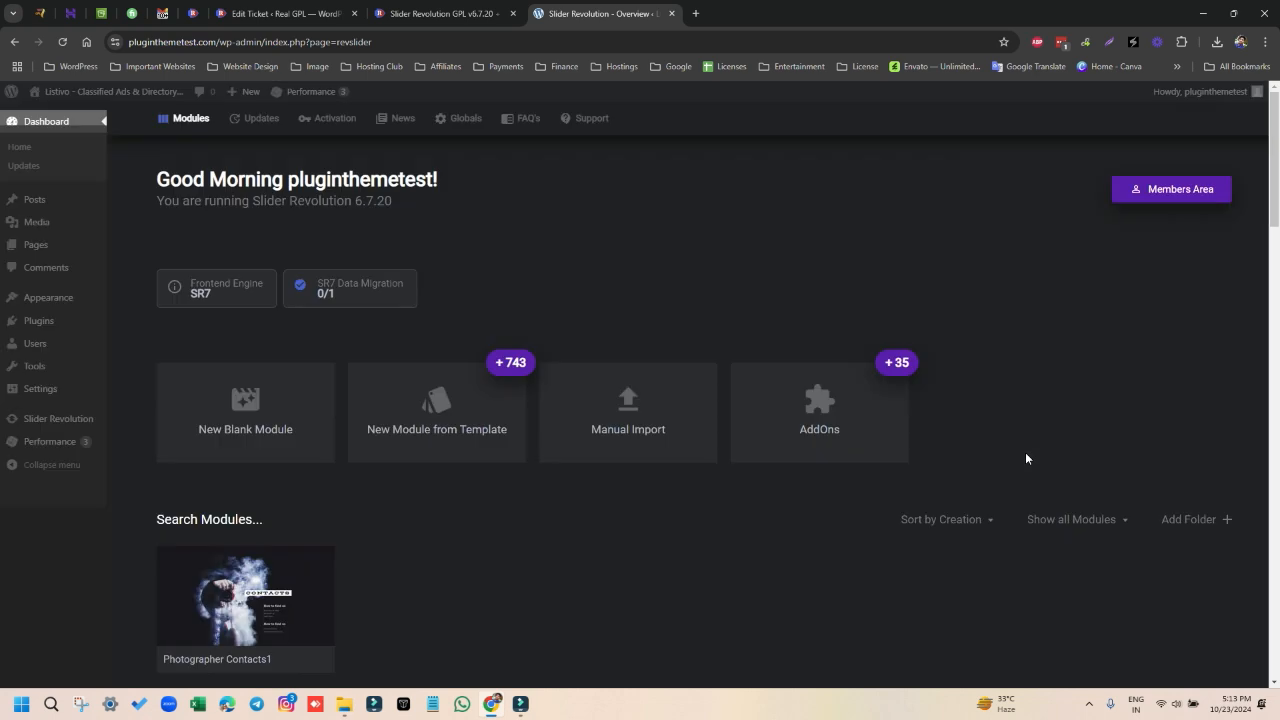
View the imported Photographer Contacts1 module and its options under the module list.
scroll(474, 537, down, 2)
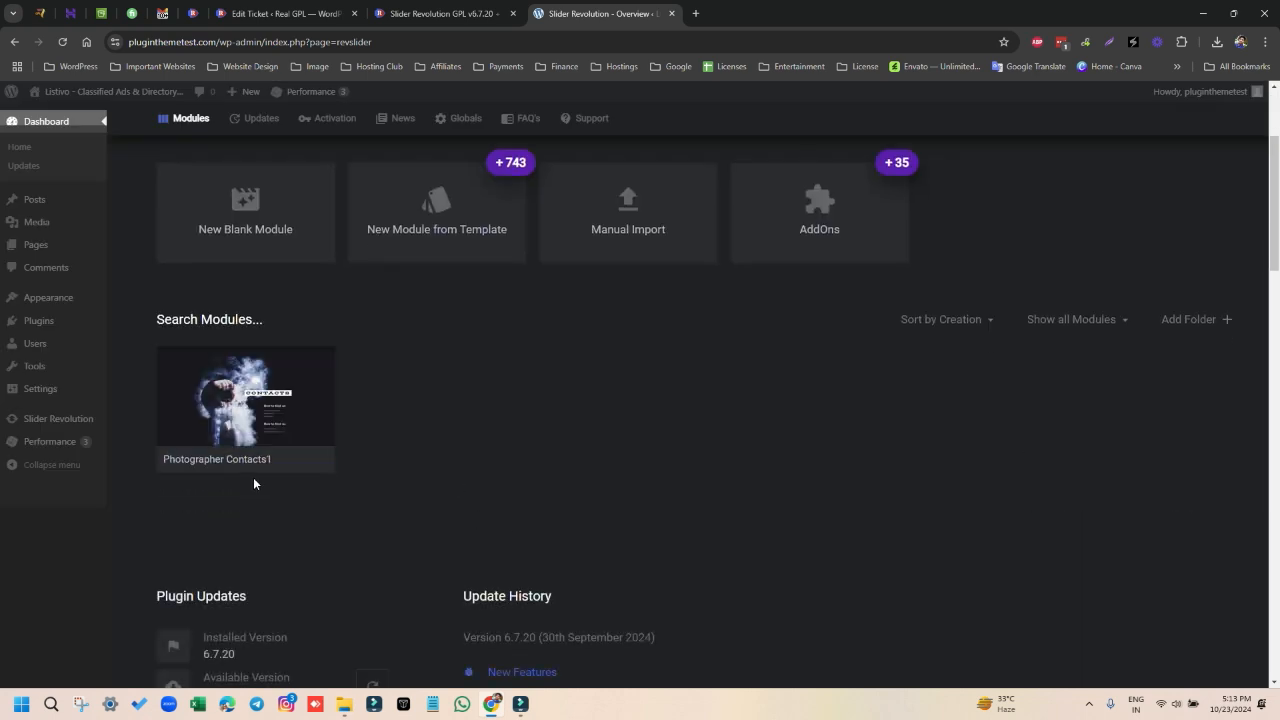
click(258, 436)
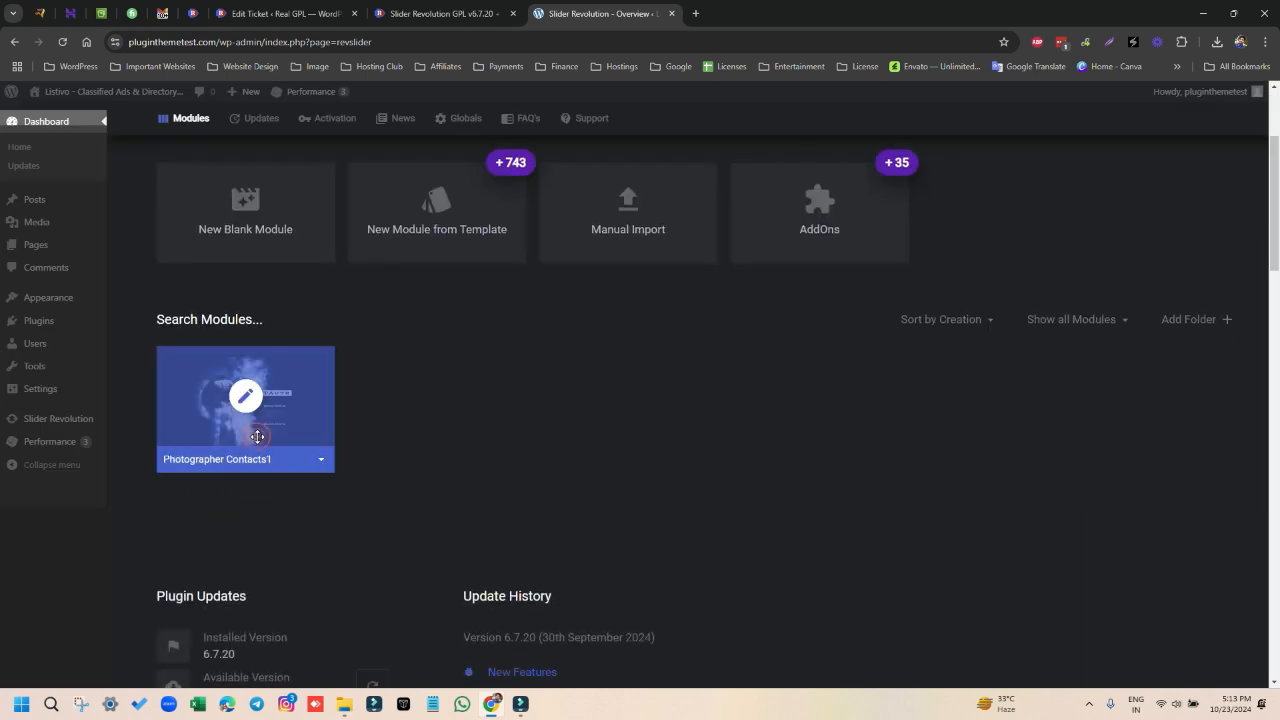
click(323, 462)
click(481, 443)
Manually import the youtube-hero template from the inner sr-templates-new folder.
scroll(520, 454, up, 2)
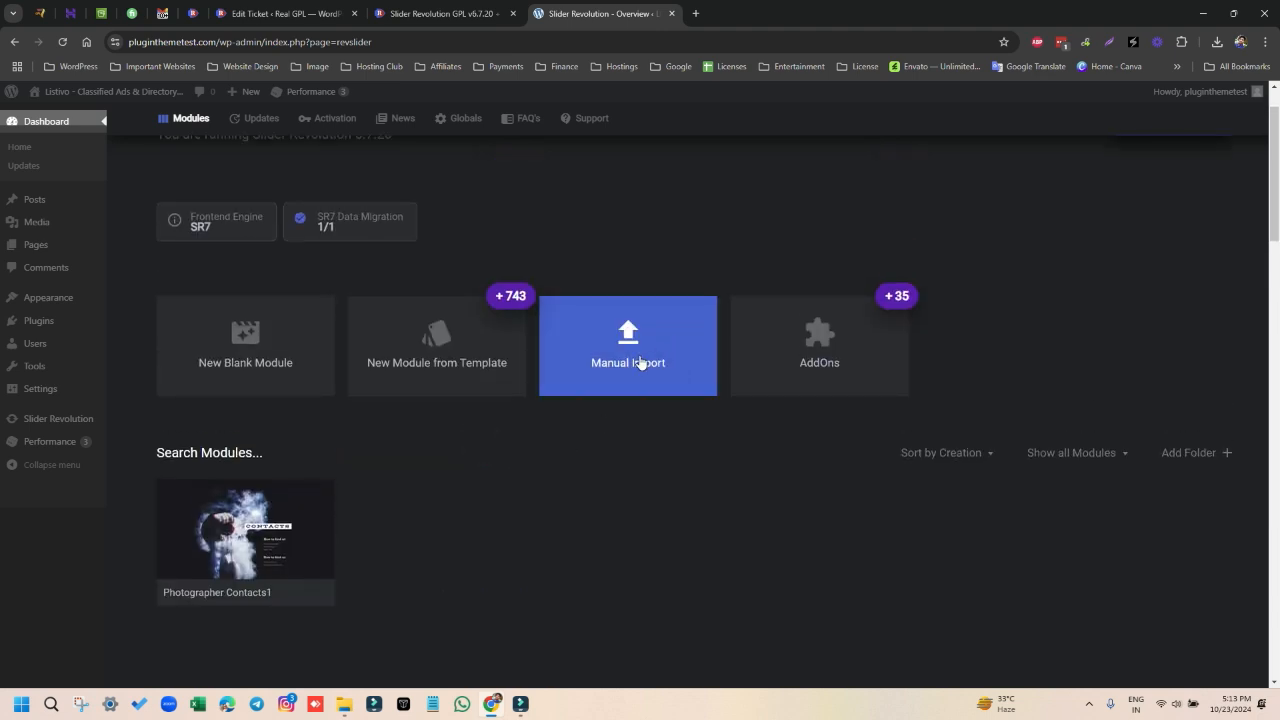
click(640, 362)
click(624, 410)
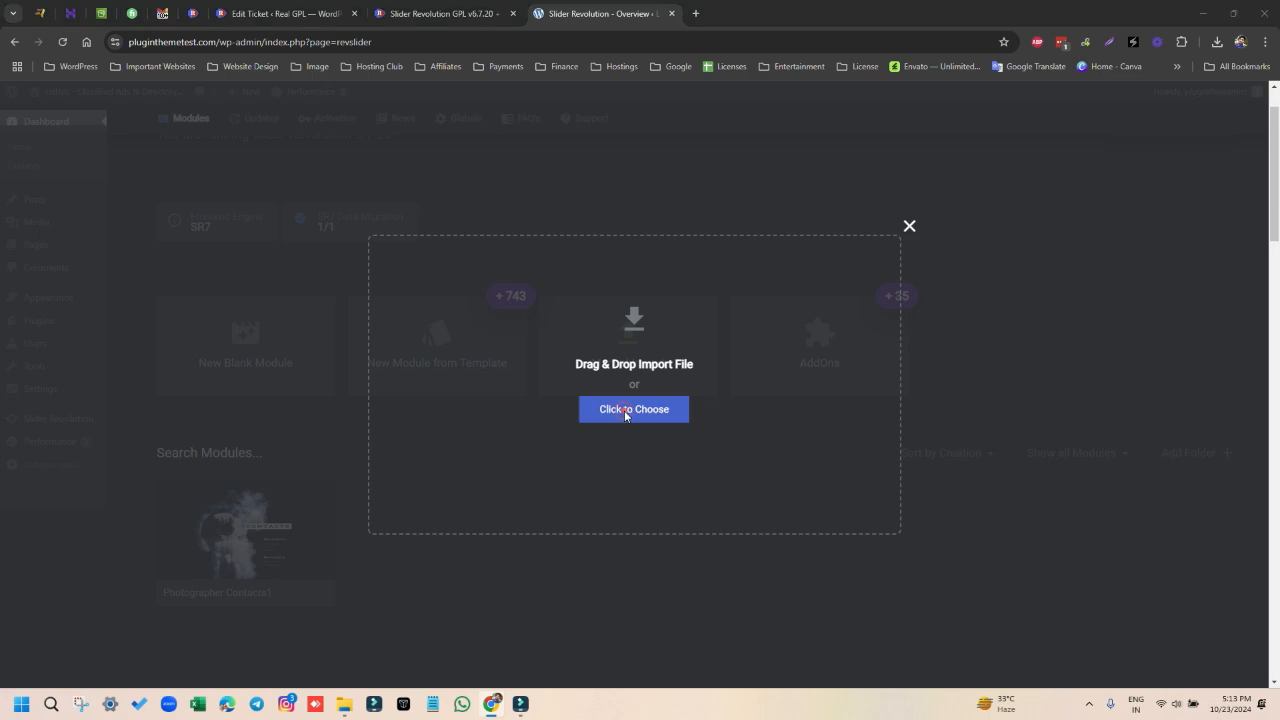
click(81, 38)
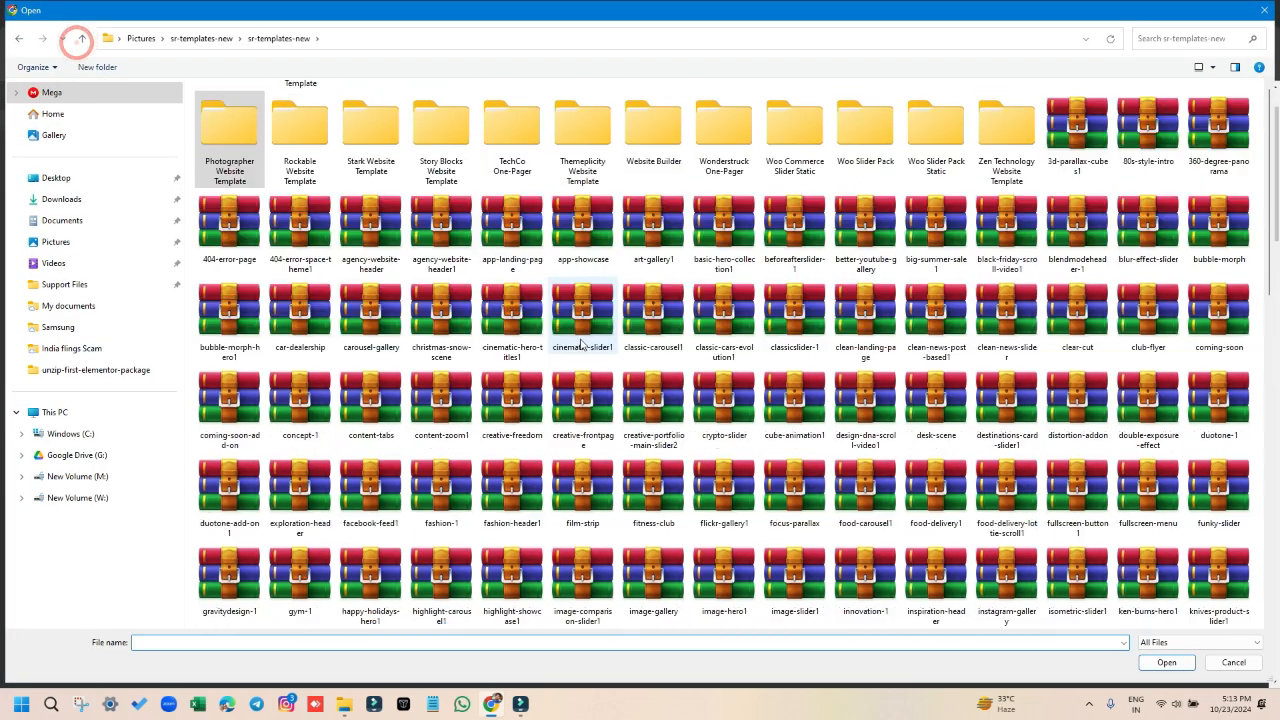
scroll(583, 344, down, 5)
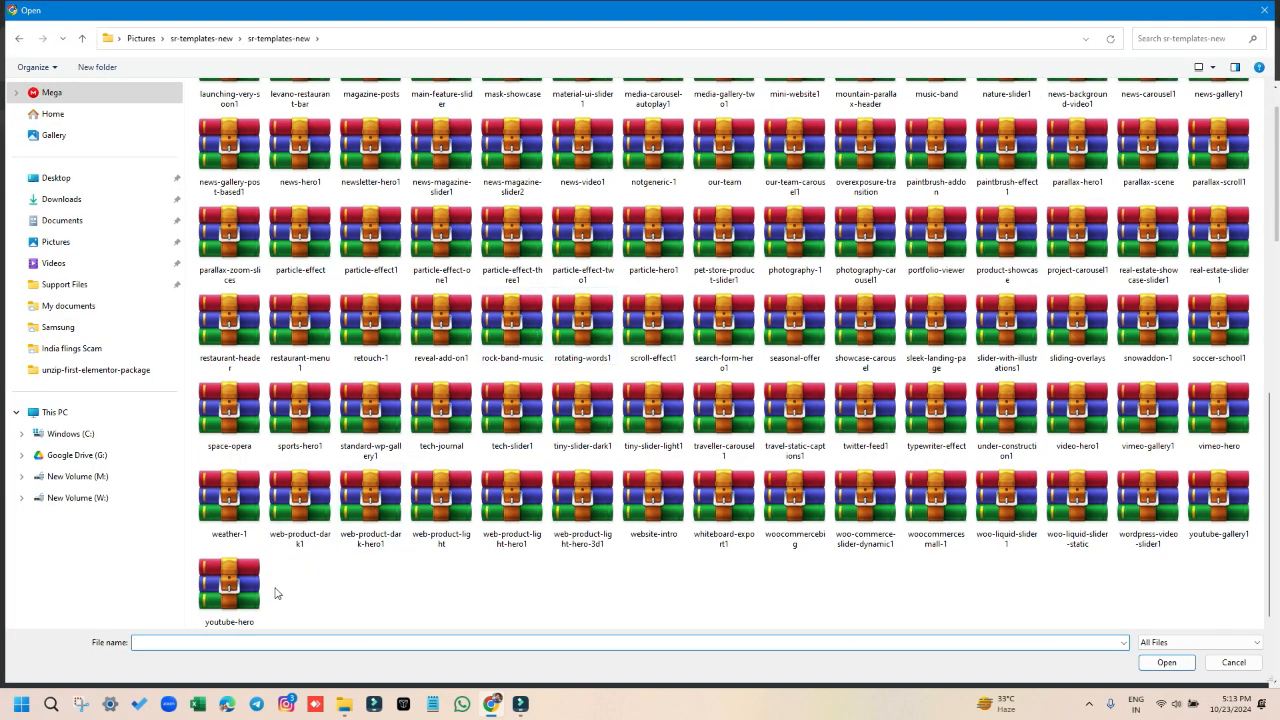
click(232, 591)
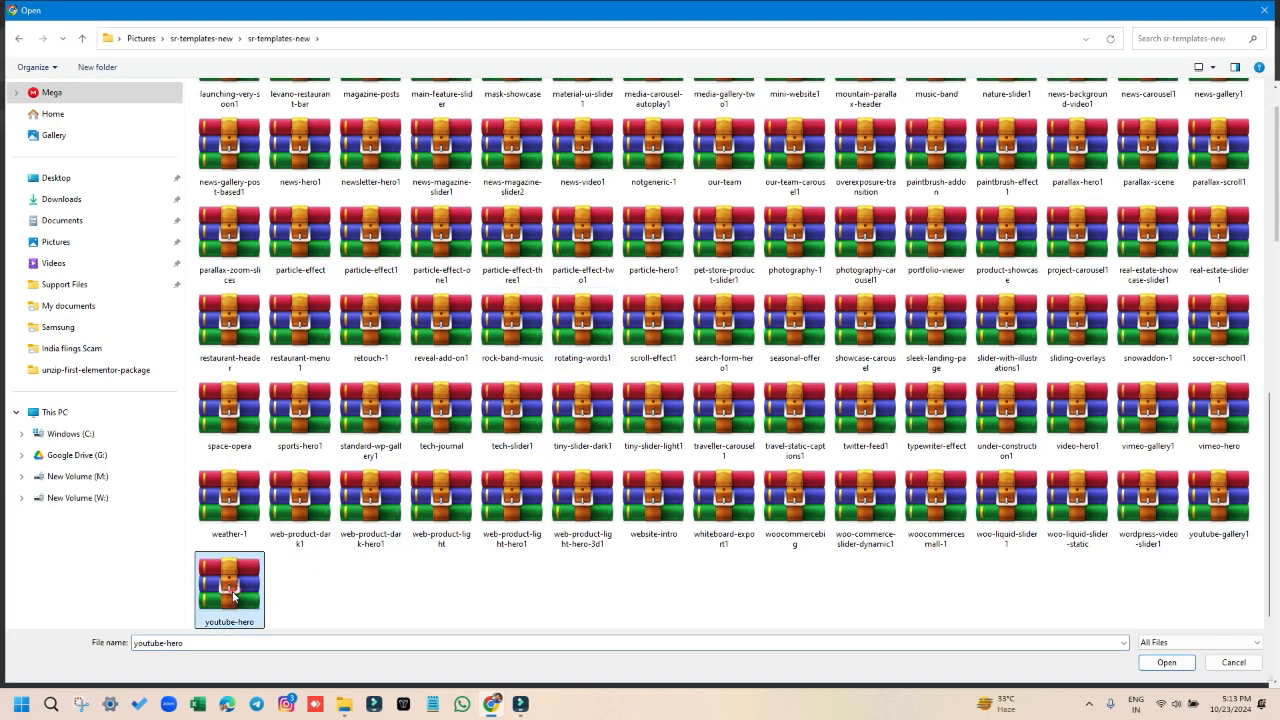
click(1168, 664)
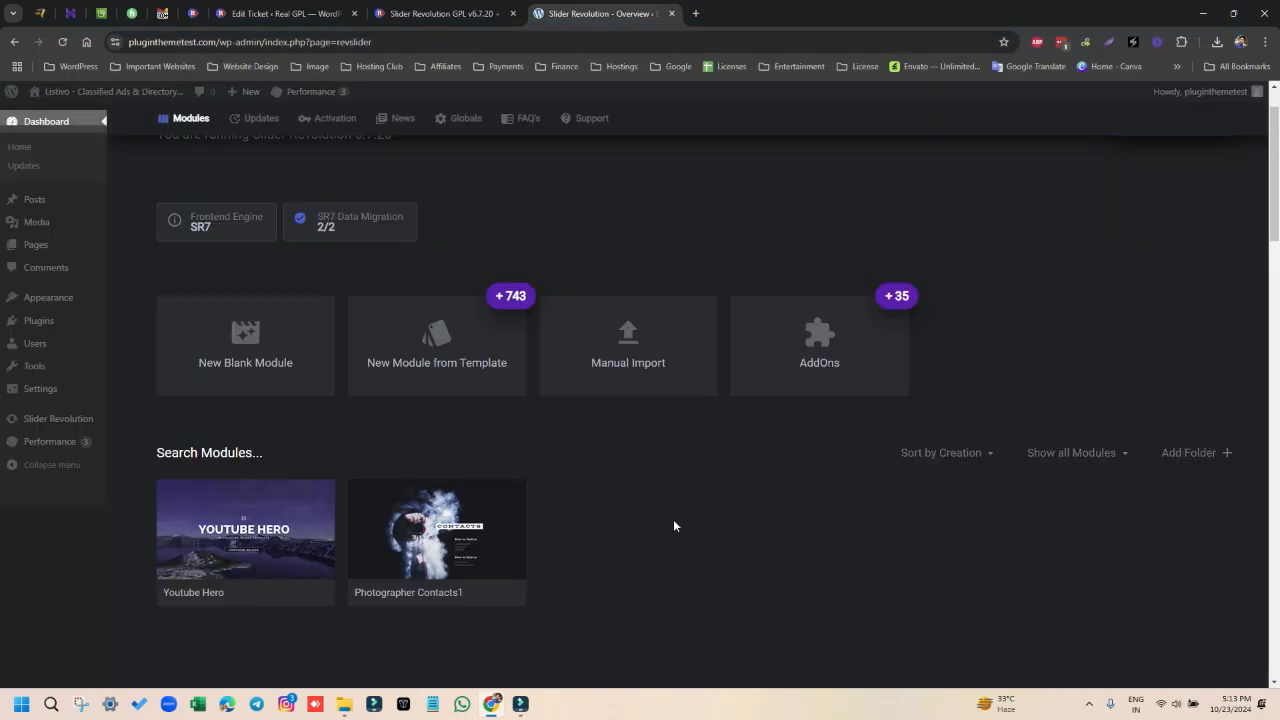
Preview the imported Youtube Hero module and close the preview.
click(320, 598)
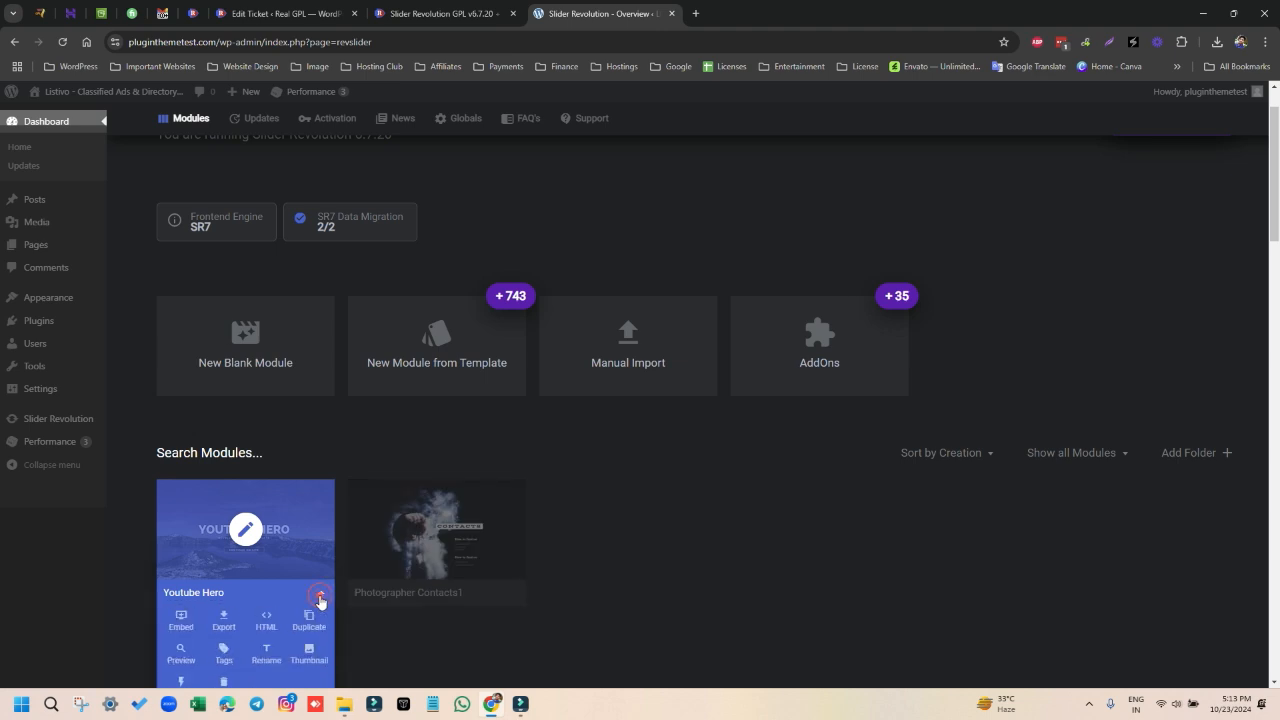
scroll(267, 604, down, 2)
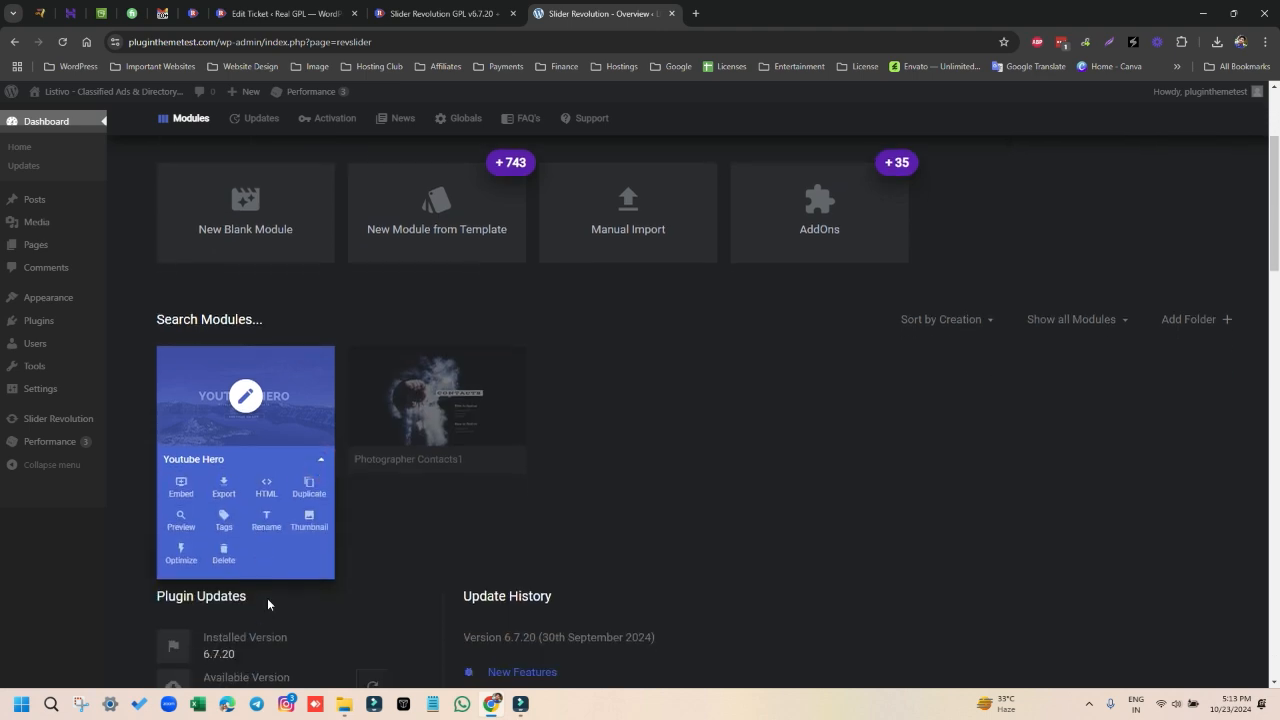
click(178, 523)
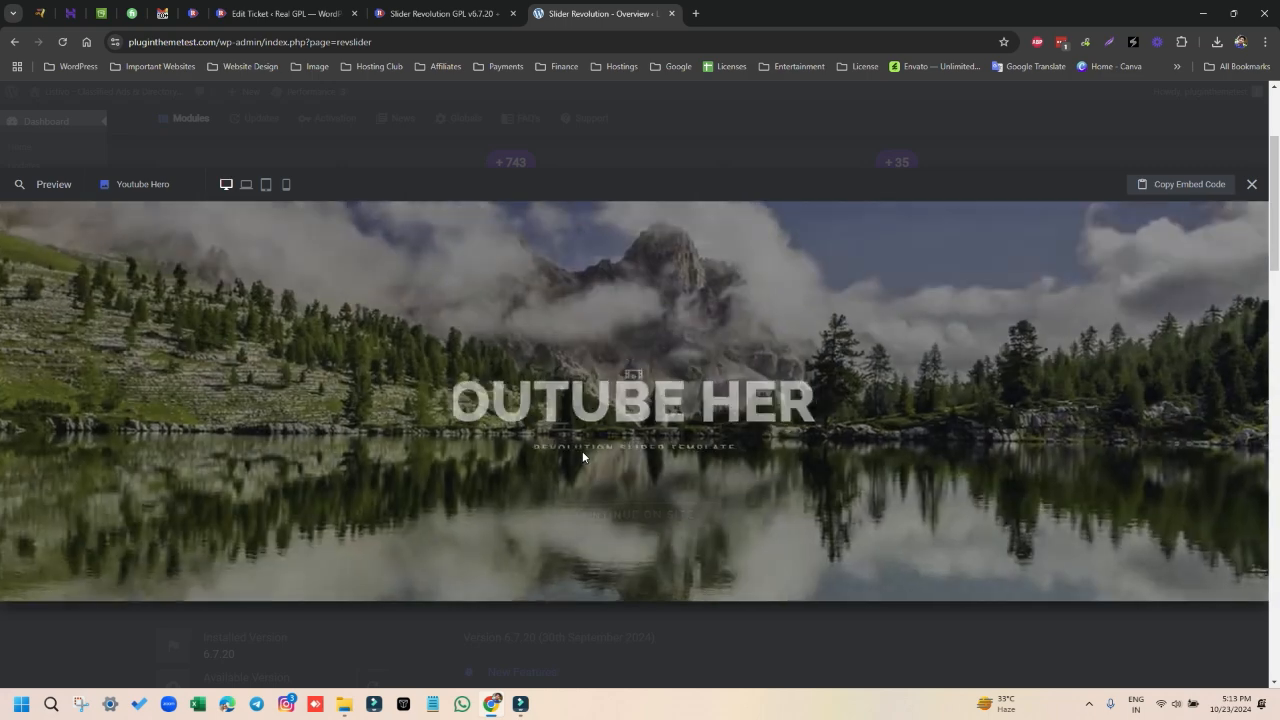
scroll(627, 442, down, 6)
scroll(627, 442, up, 9)
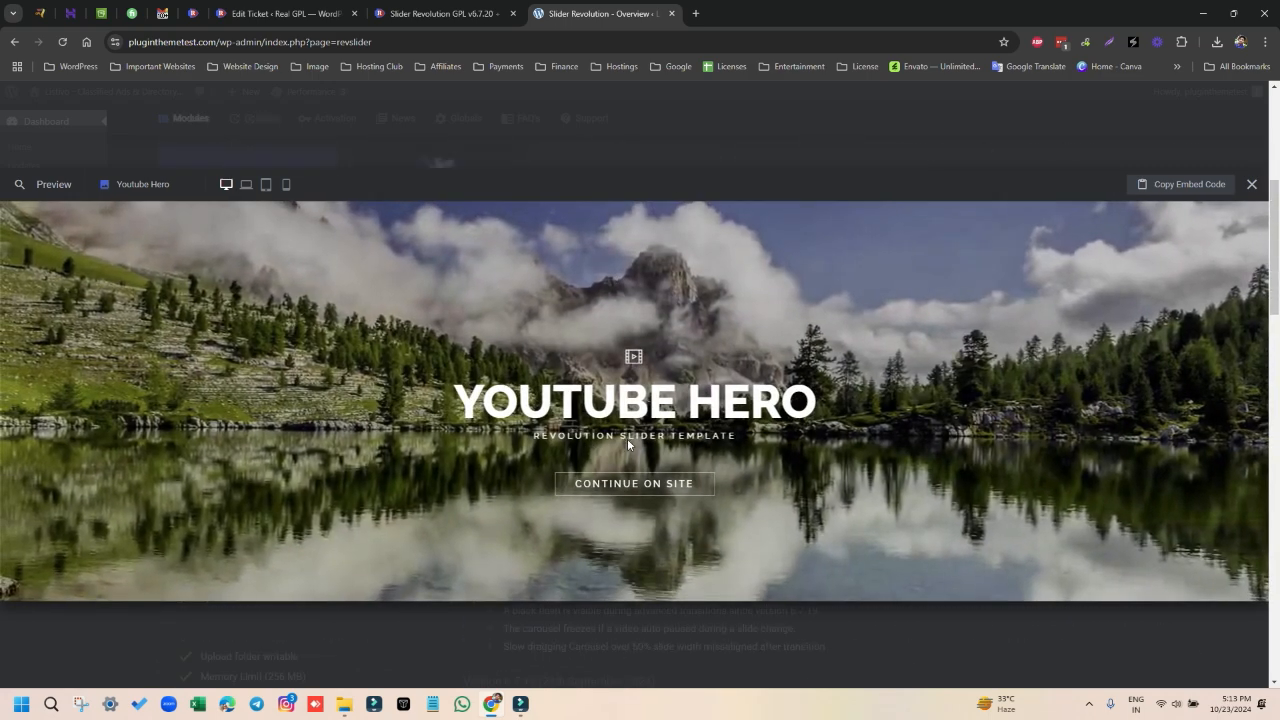
click(1251, 185)
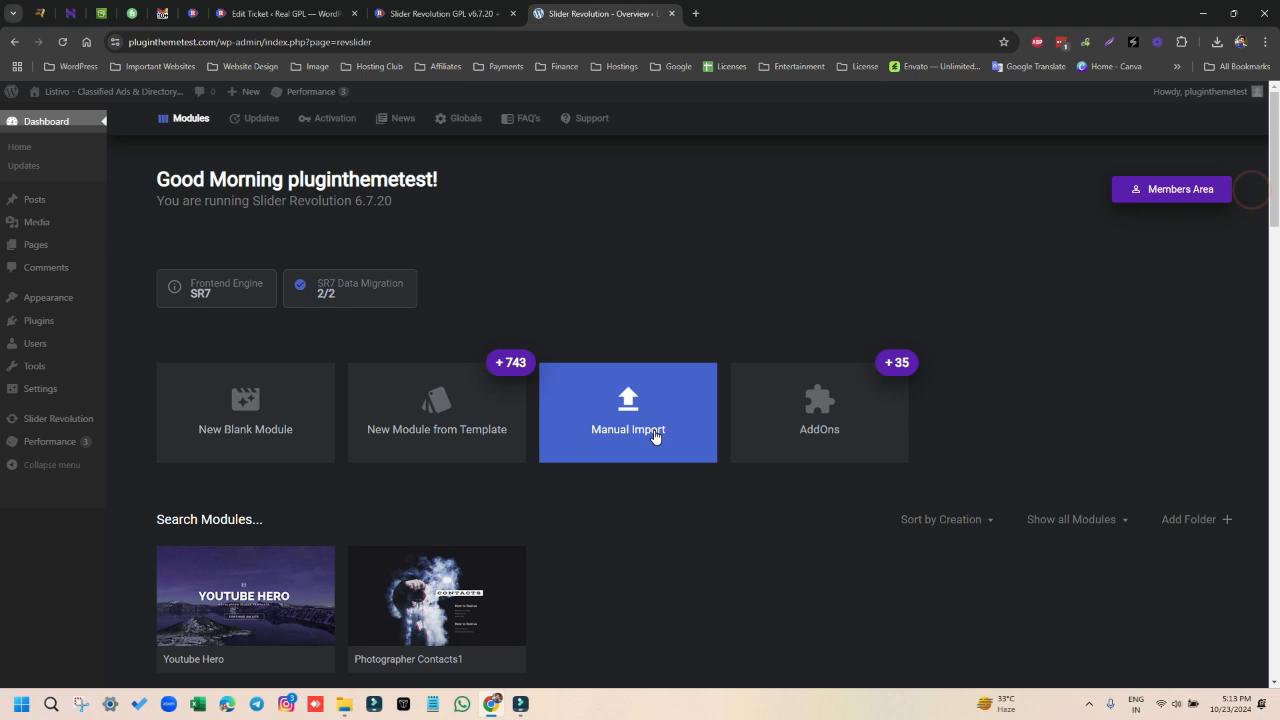
Check the support tickets entry in the account menu of the Real GPL product page and return to the Slider Revolution overview.
click(440, 13)
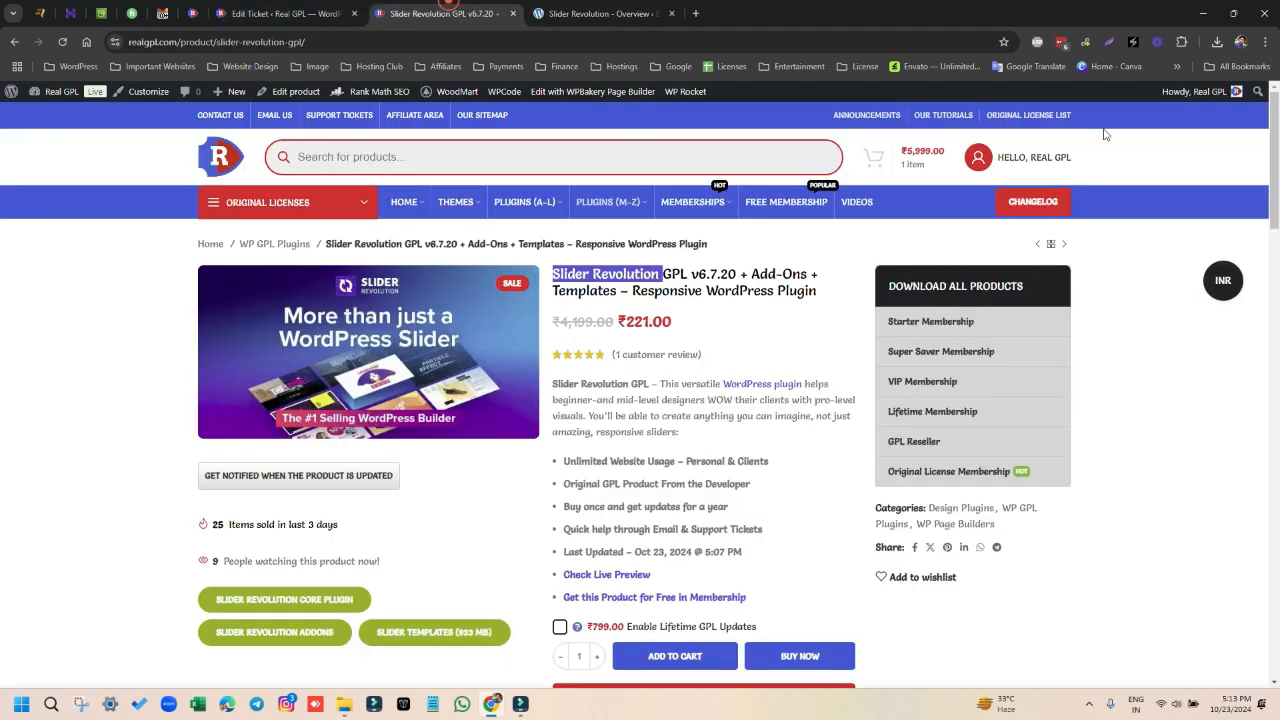
mouse_move(1027, 155)
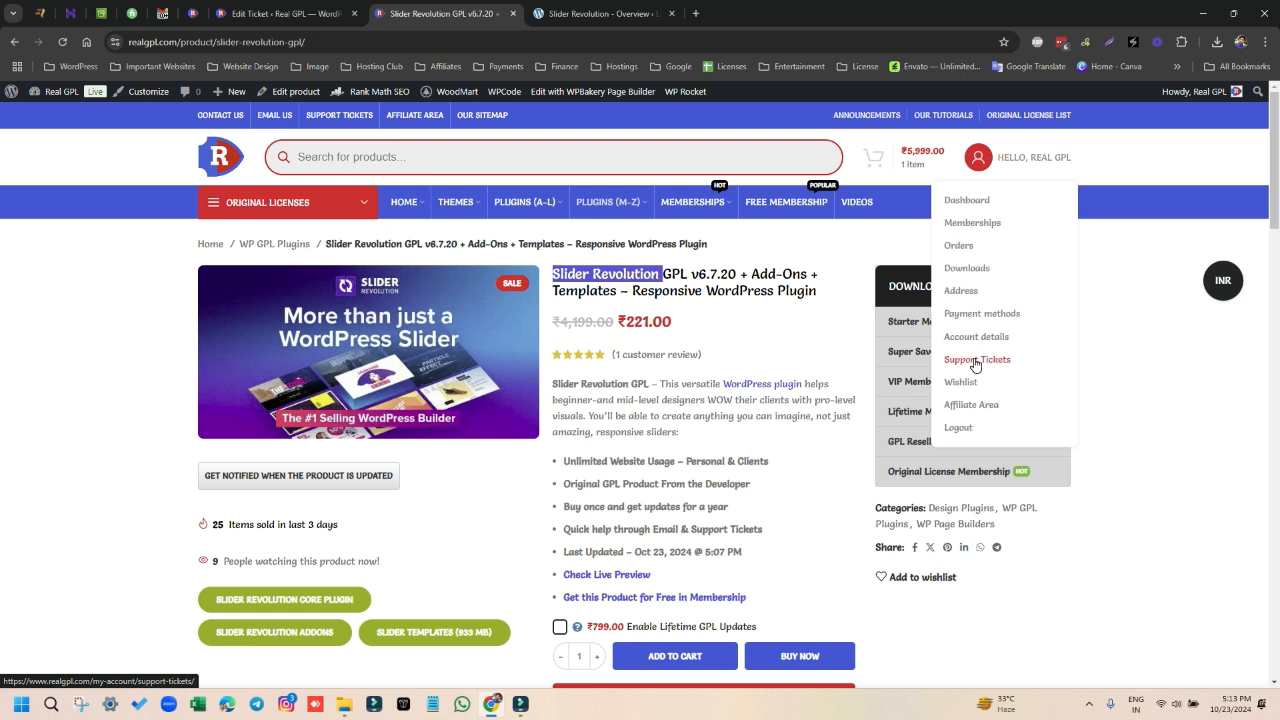
click(600, 13)
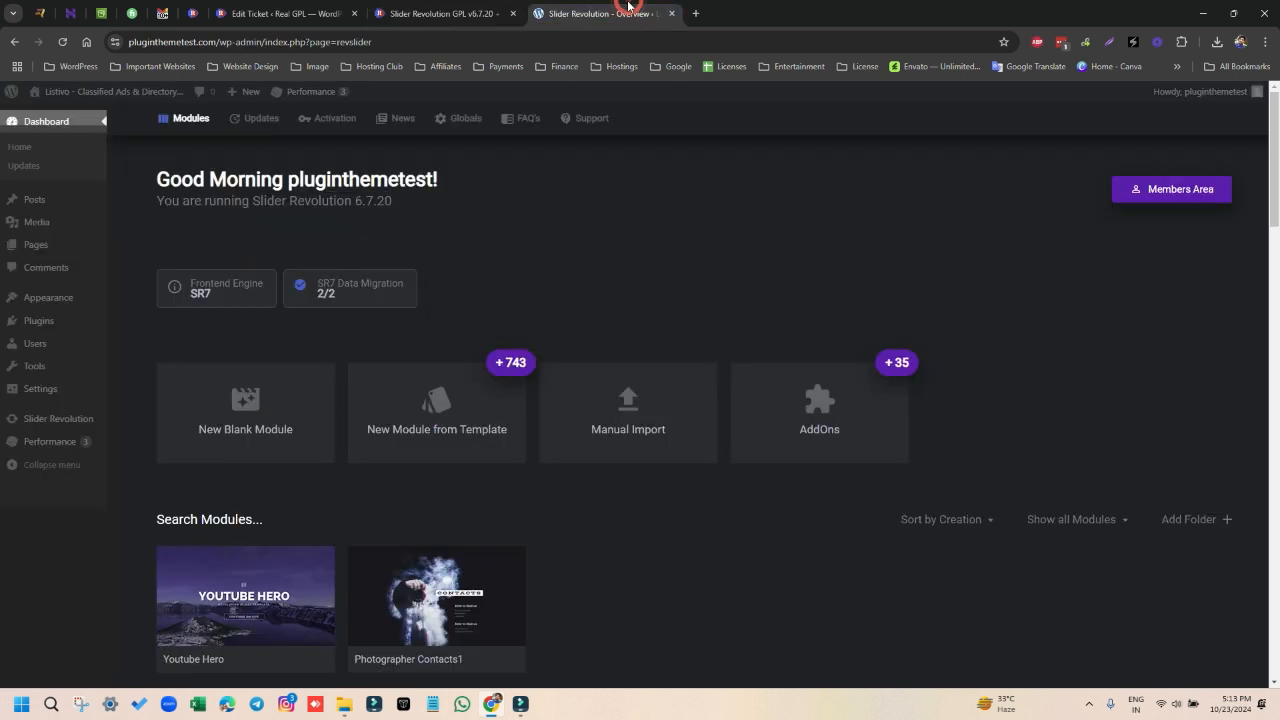
Review the list of available Slider Revolution add-ons and close it.
click(826, 408)
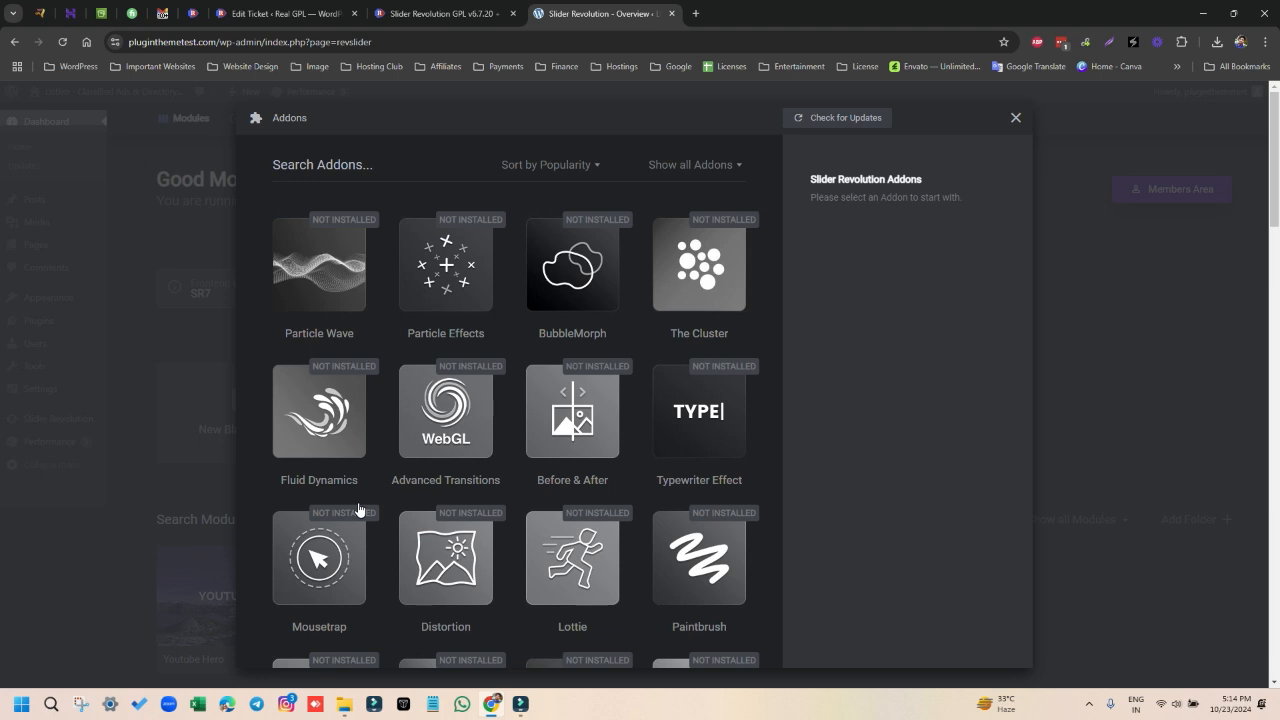
click(1016, 118)
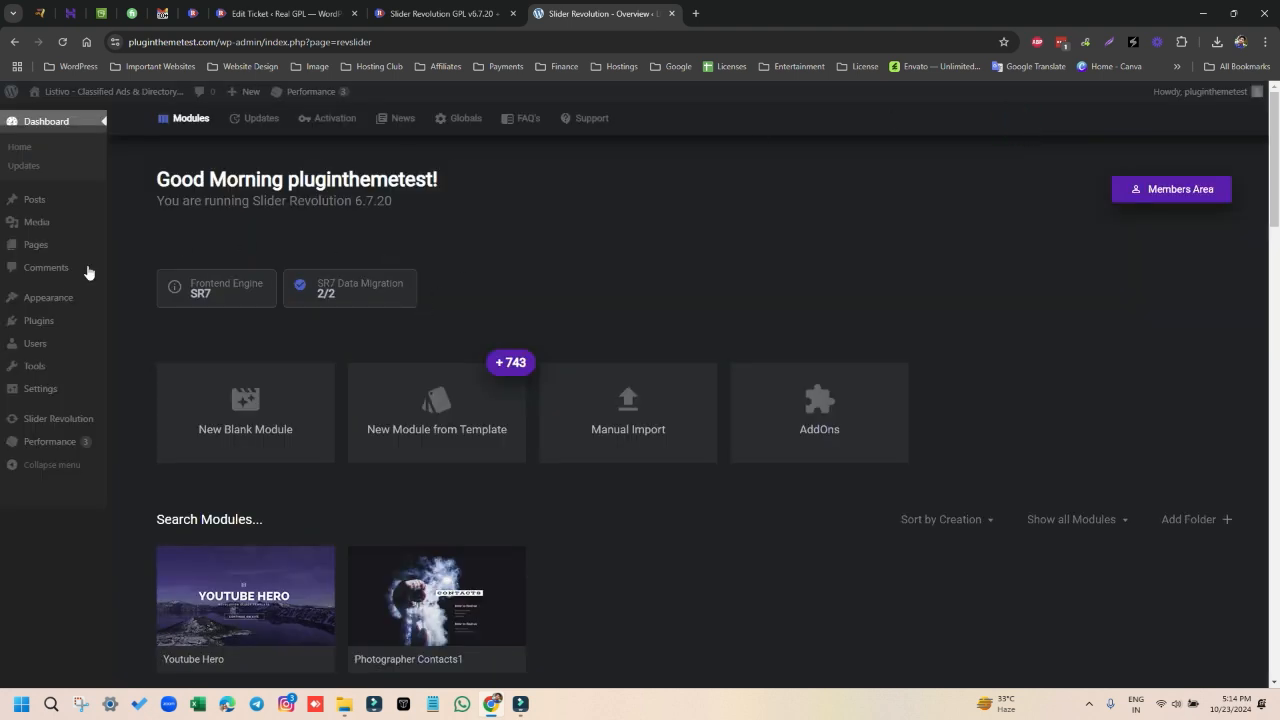
Open the plugin upload form on the Add Plugins page.
click(39, 322)
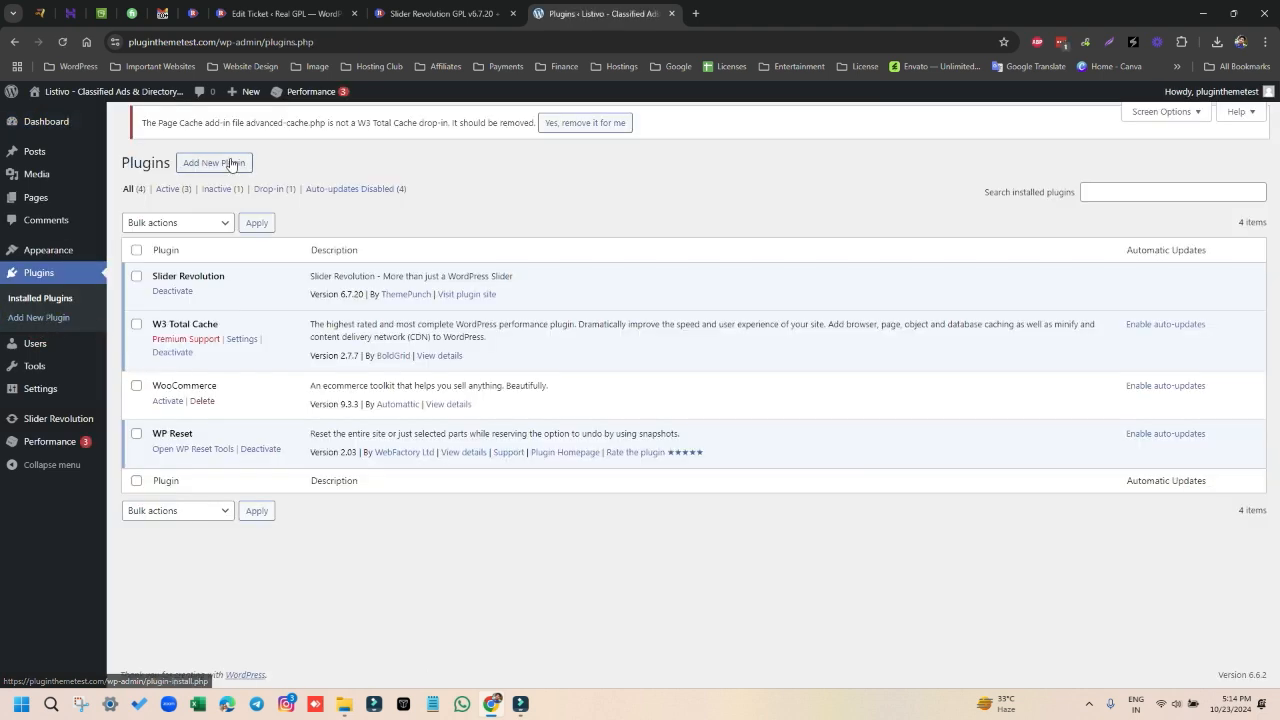
click(217, 167)
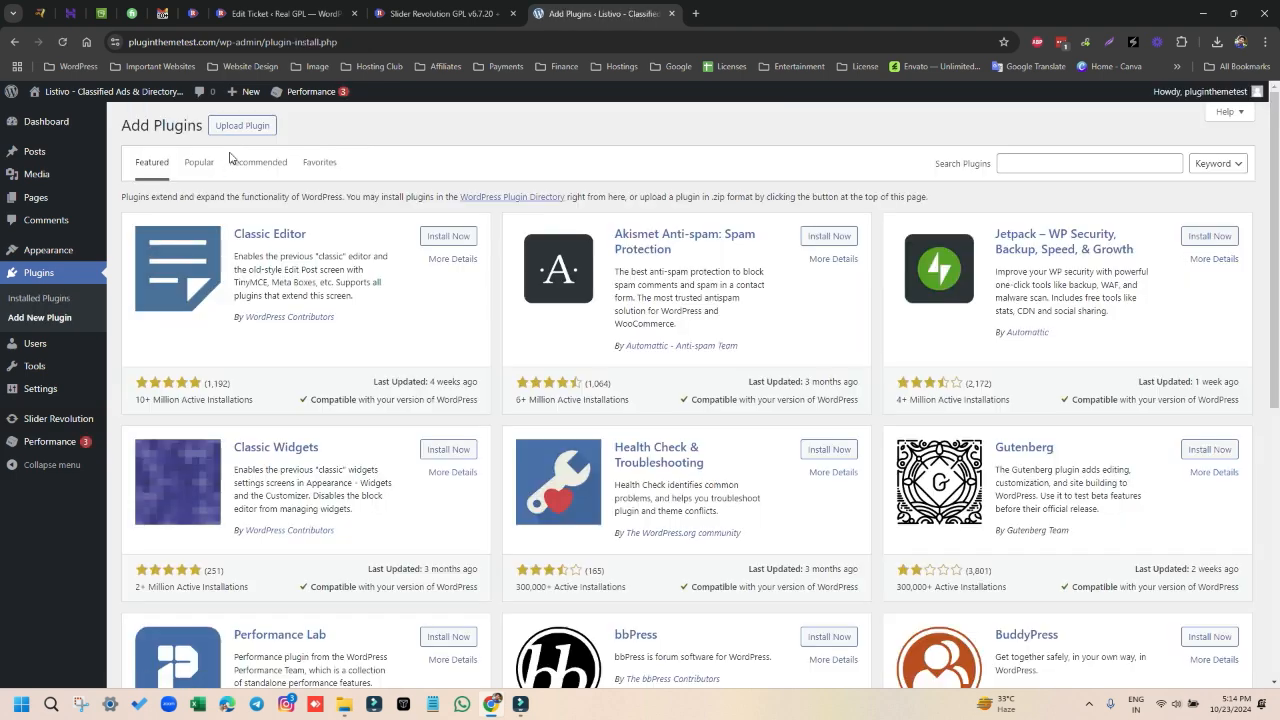
click(232, 125)
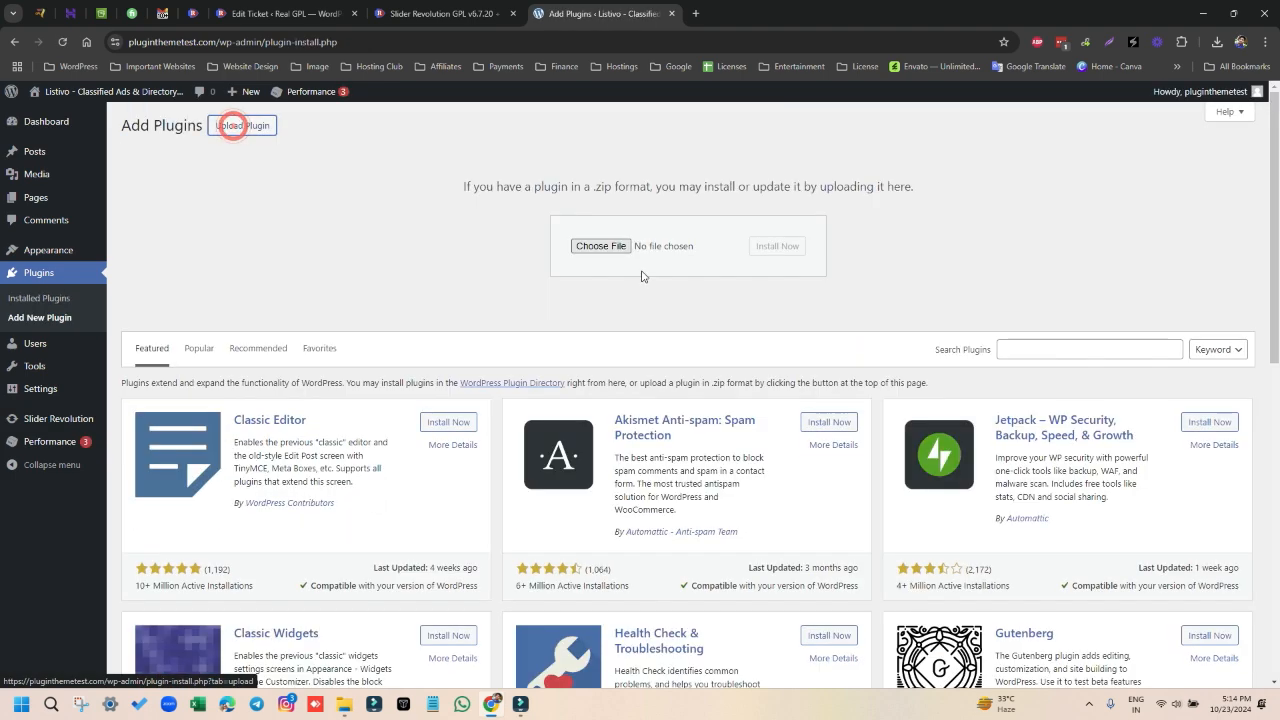
Upload and install revslider-404-addon.zip from the slider-addons folder inside Pictures > slider-addons-unzip-first.
click(598, 248)
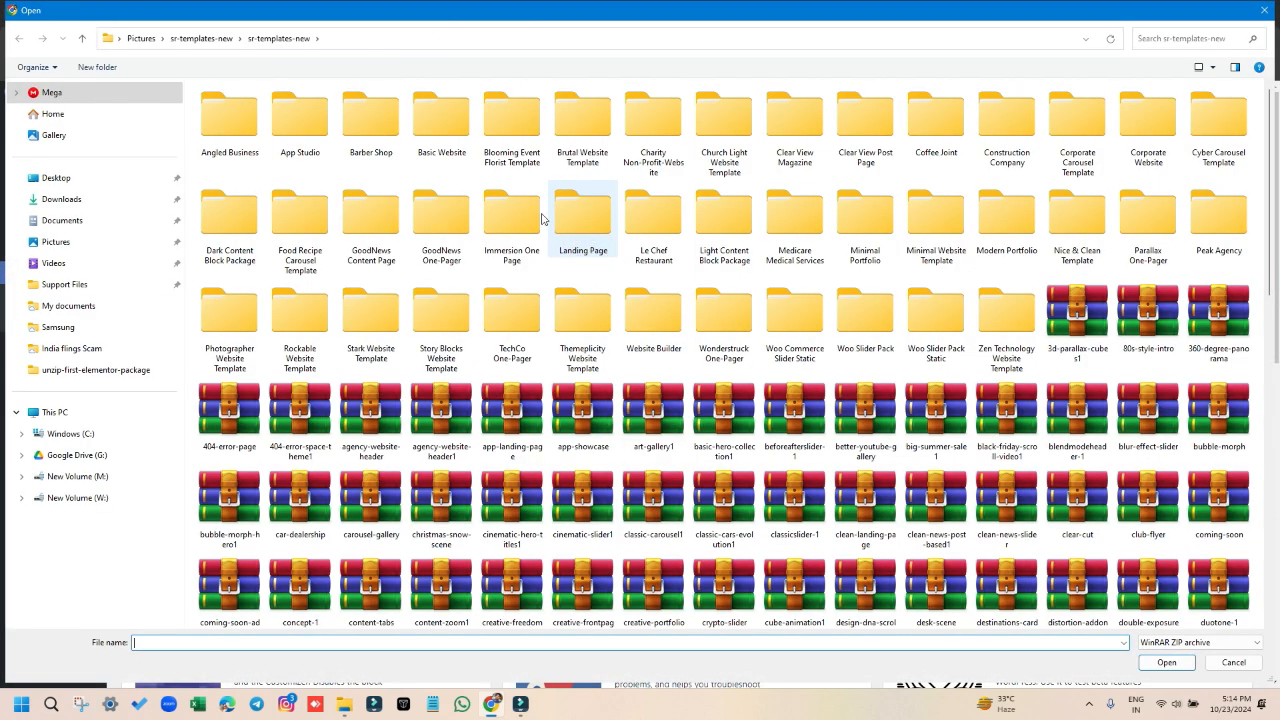
click(82, 38)
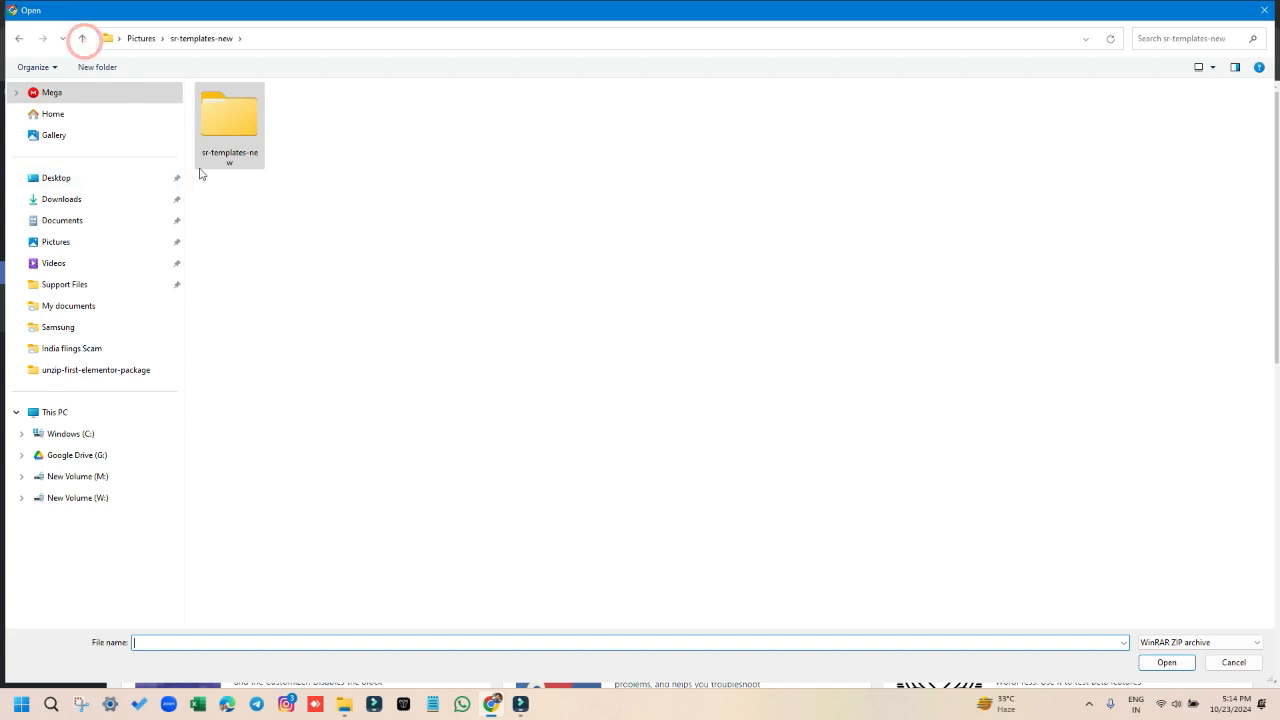
click(82, 38)
click(672, 148)
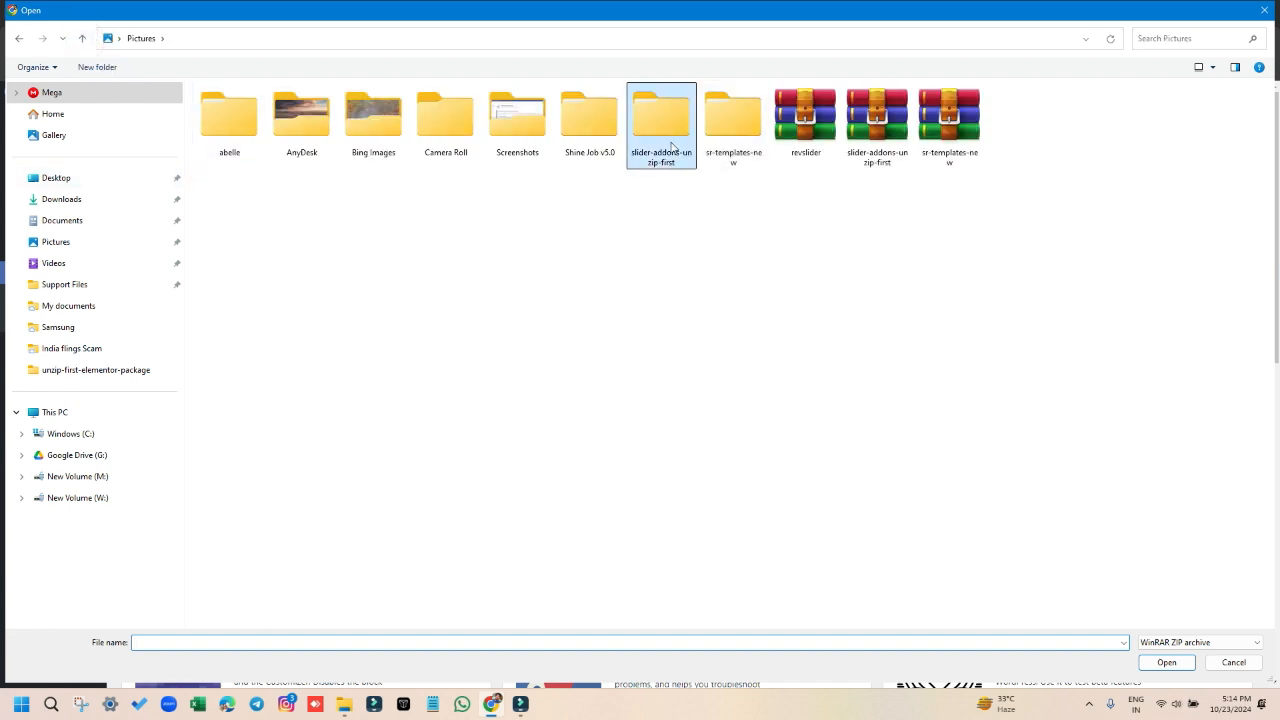
double_click(670, 143)
double_click(228, 120)
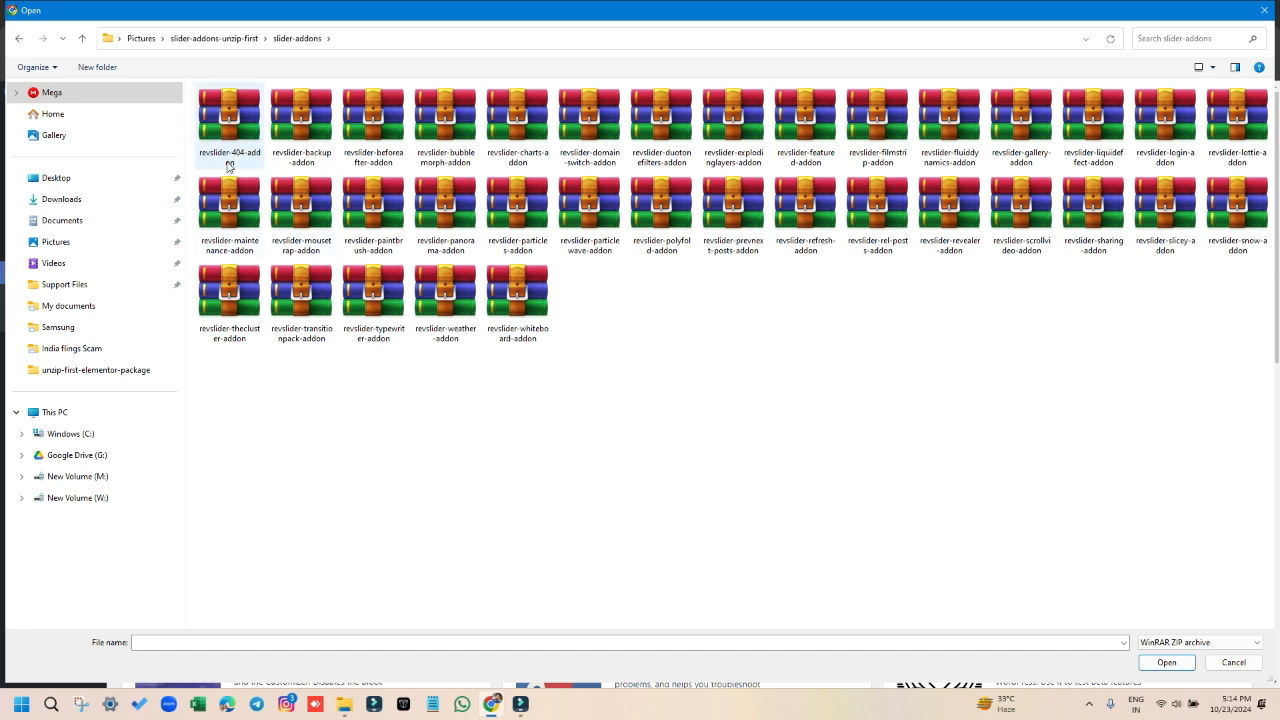
click(221, 137)
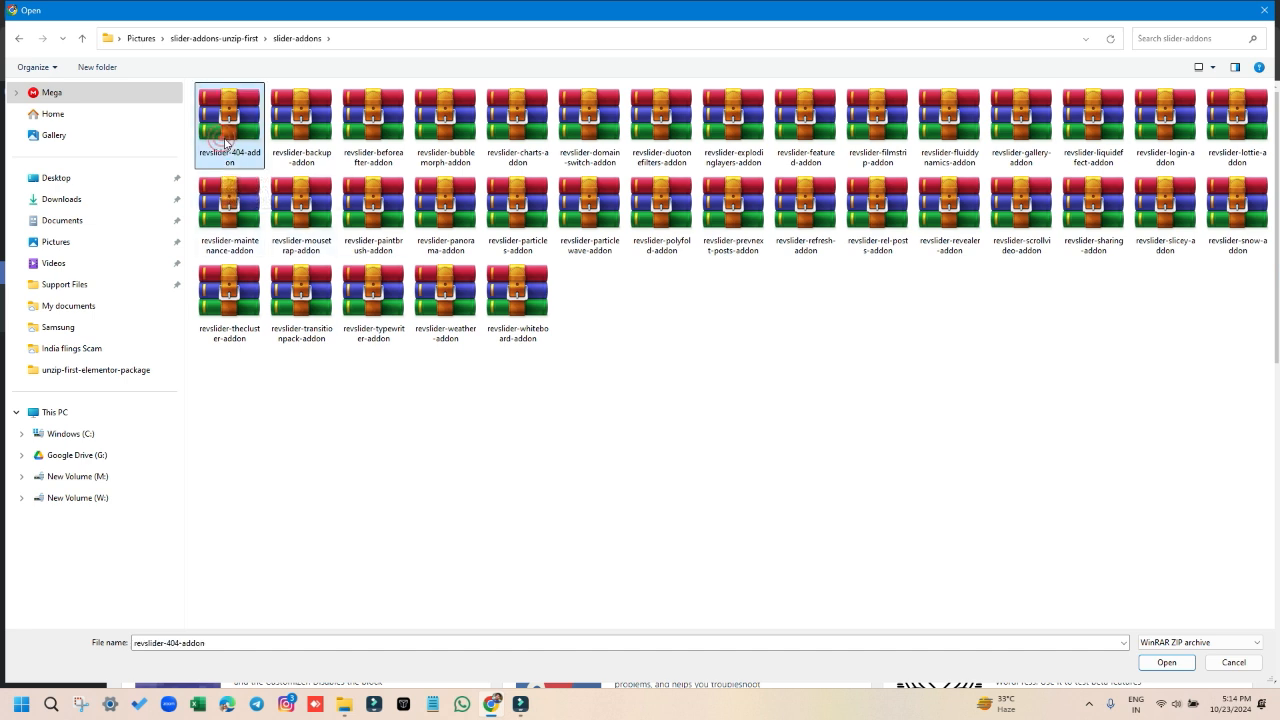
click(1166, 662)
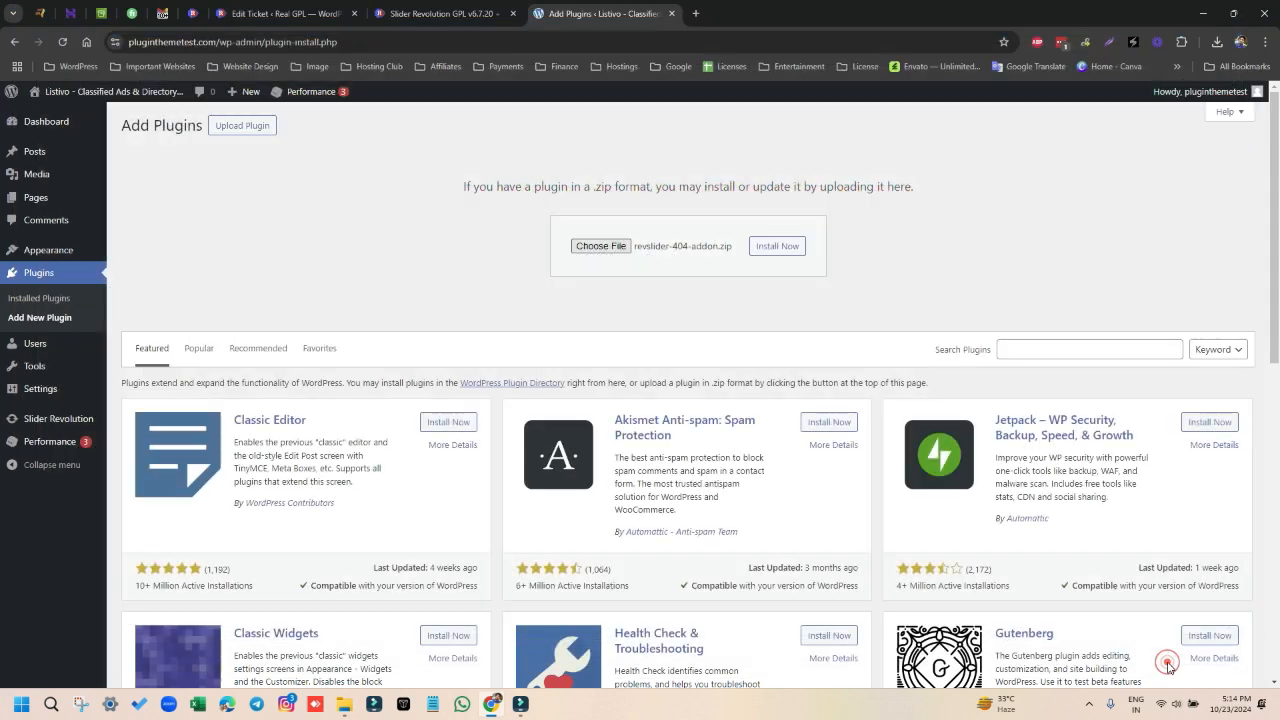
click(779, 249)
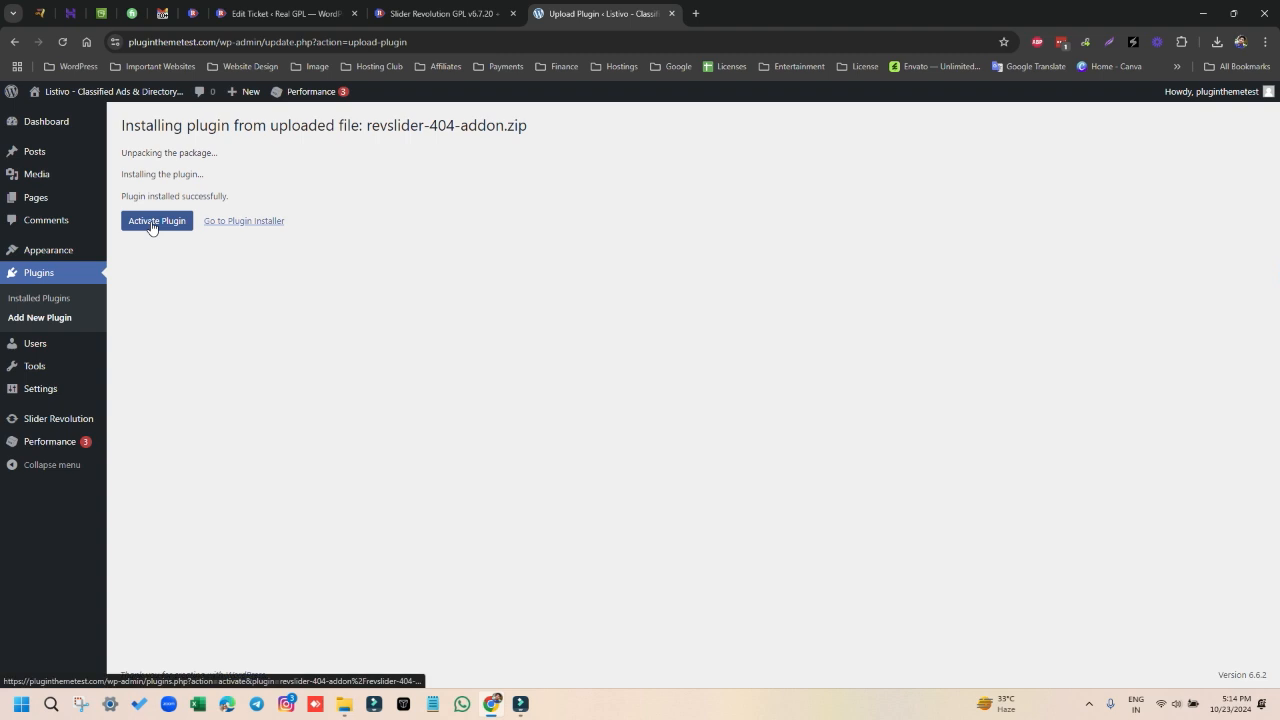
Manually import the 404-error-page template from Pictures > sr-templates-new > sr-templates-new into Slider Revolution and decline sharing usage data.
mouse_move(44, 422)
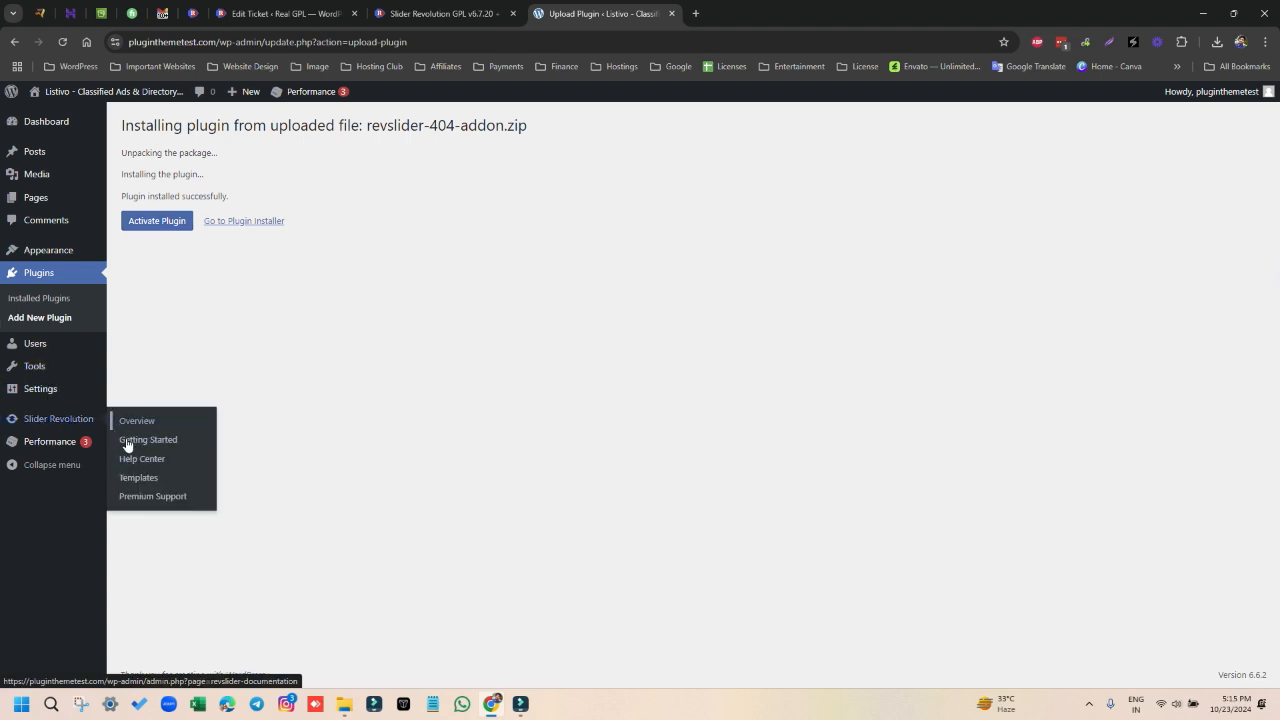
click(58, 425)
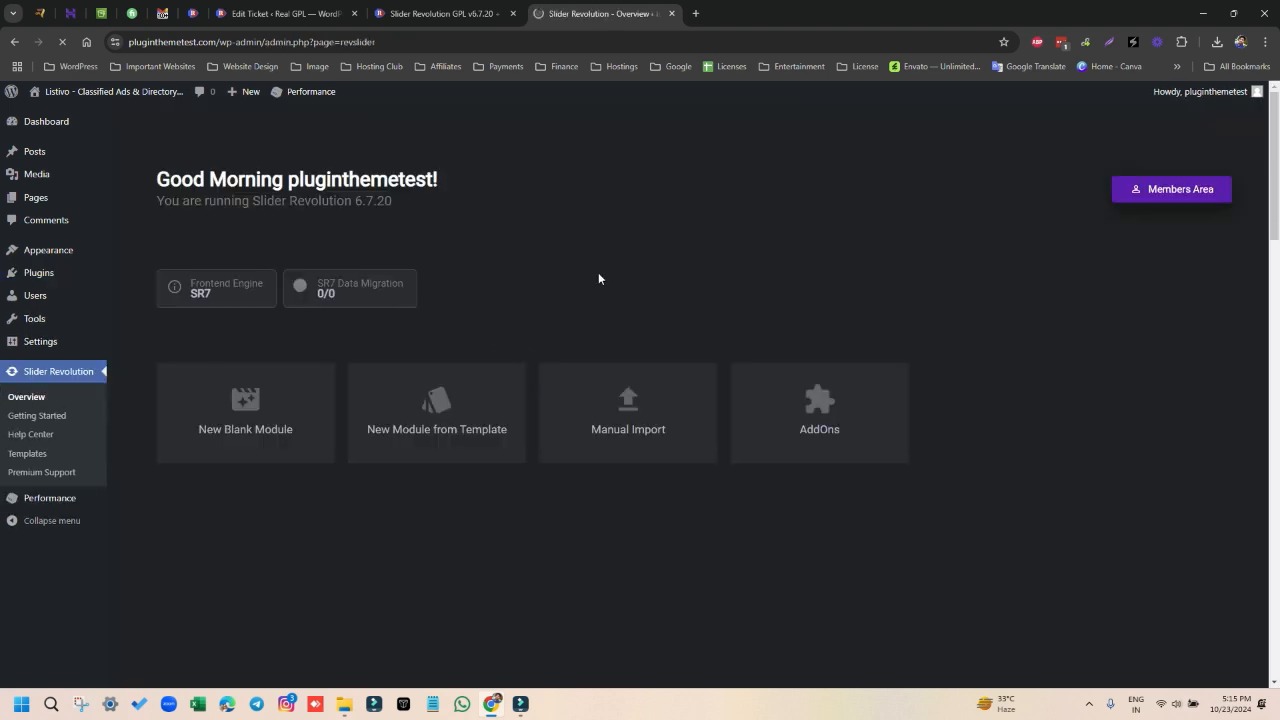
click(614, 423)
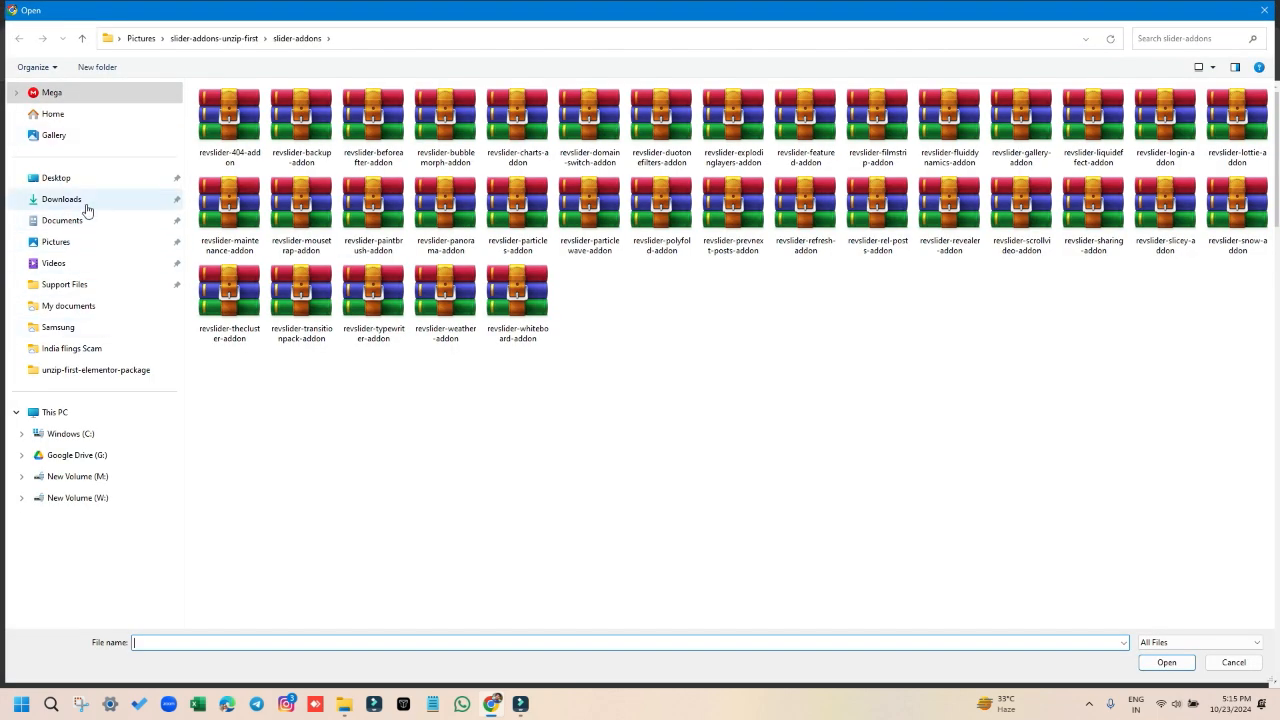
click(76, 242)
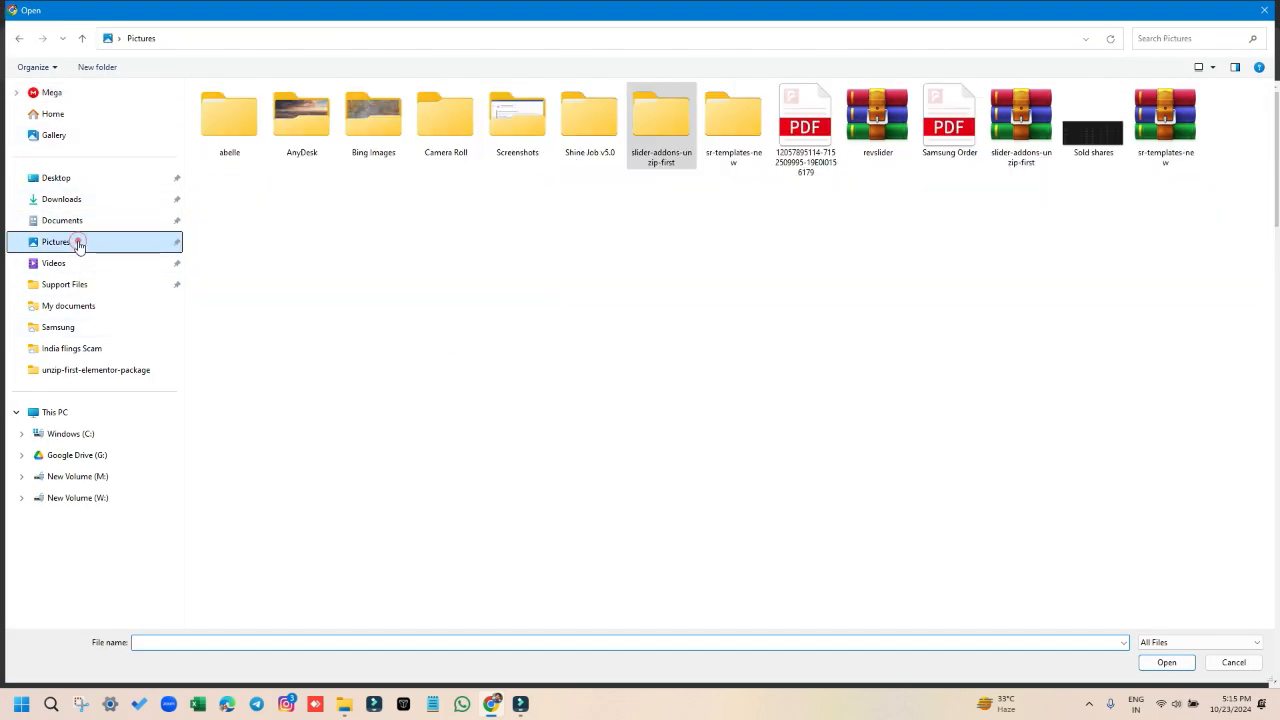
double_click(734, 130)
double_click(245, 140)
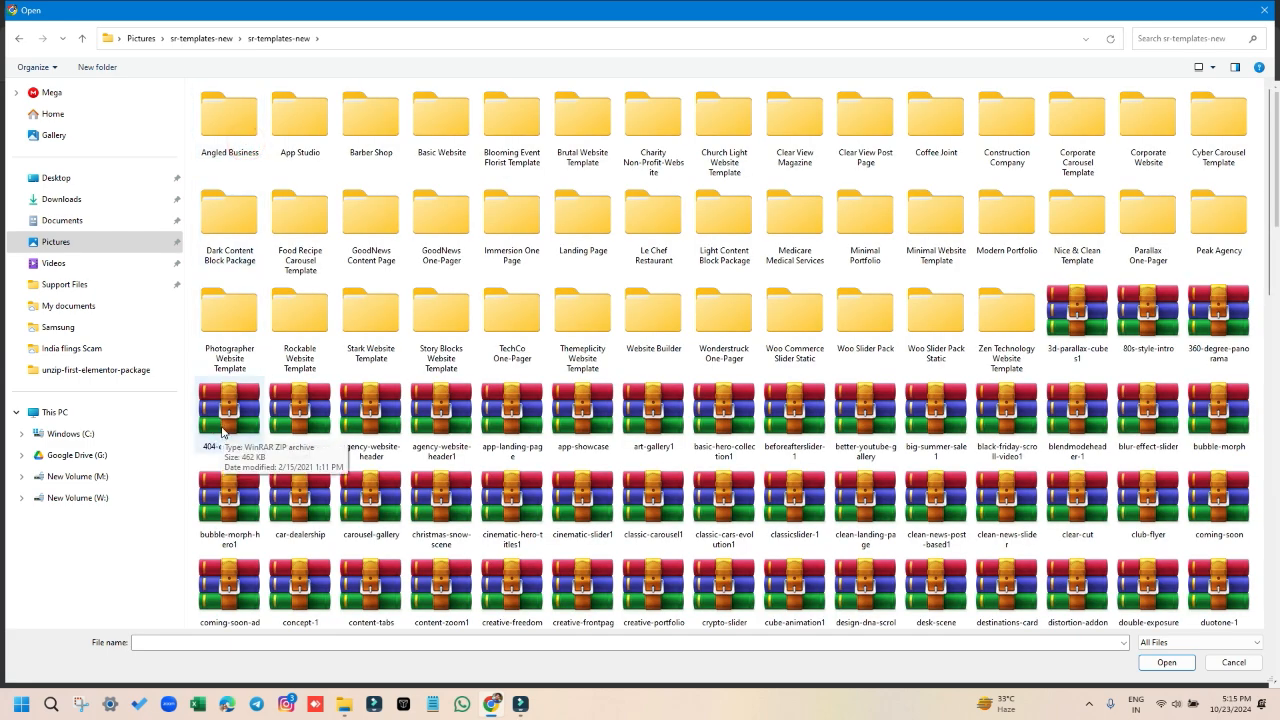
click(222, 432)
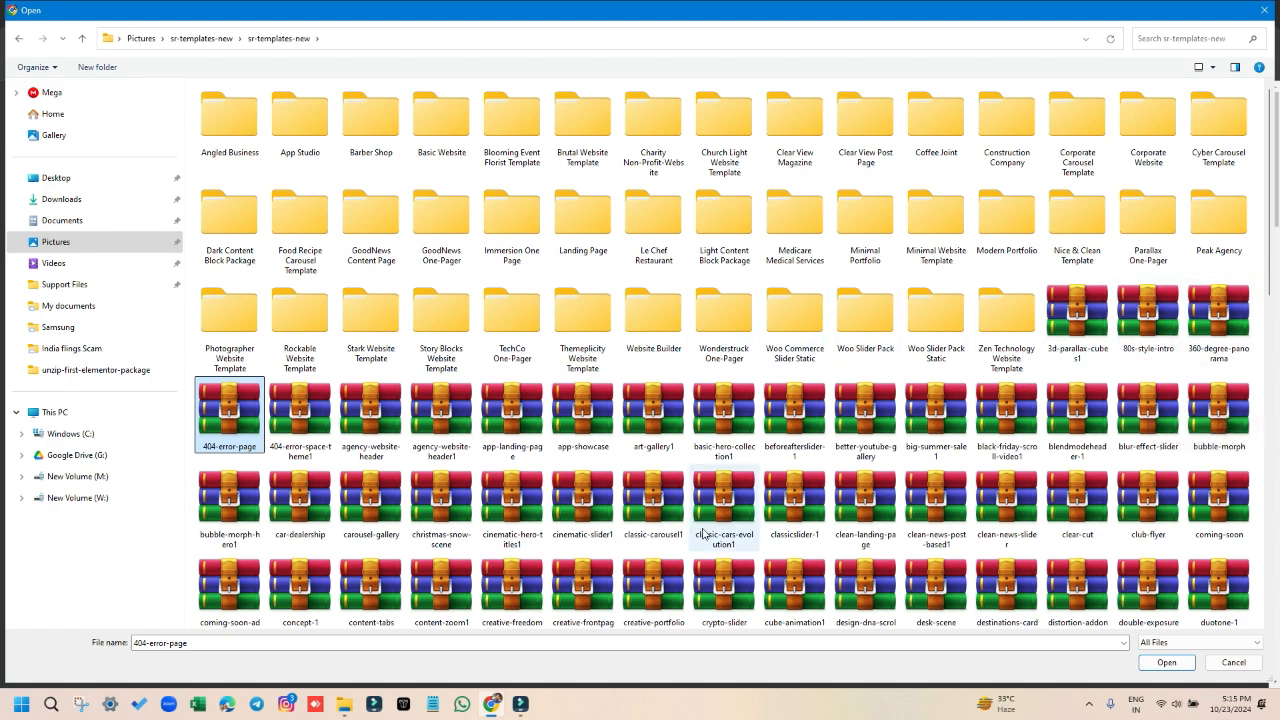
click(1172, 664)
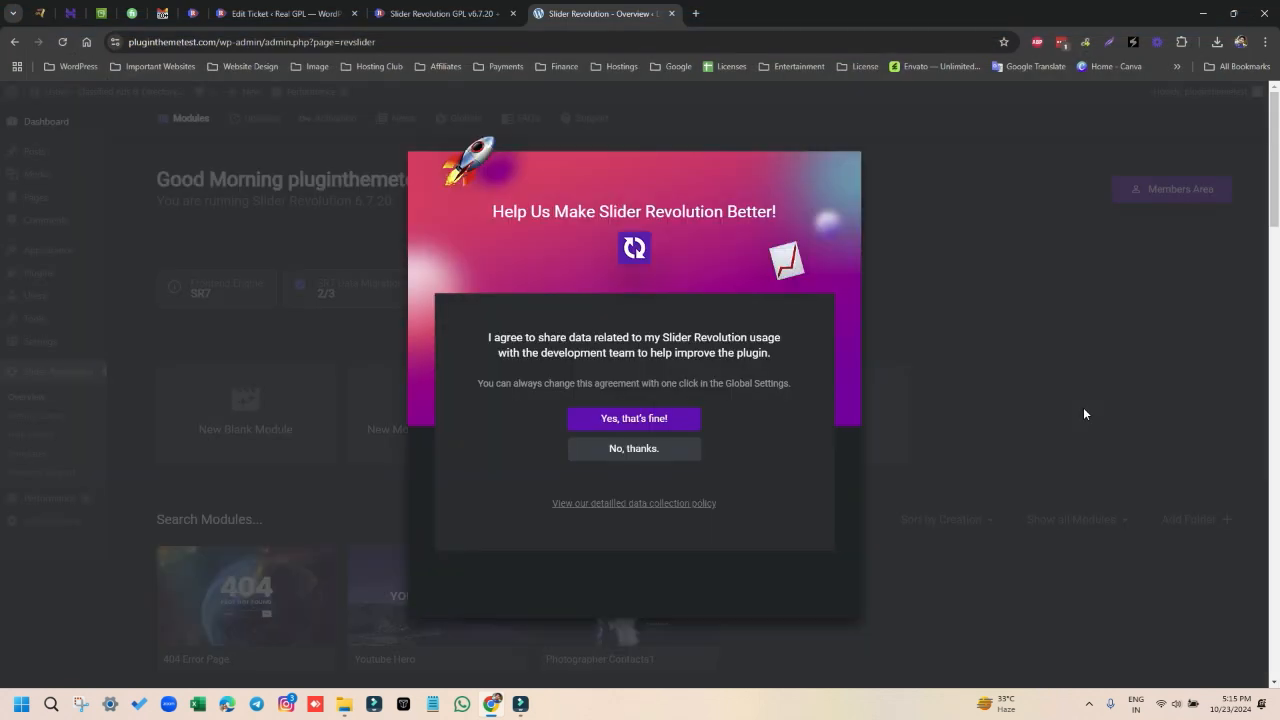
click(652, 451)
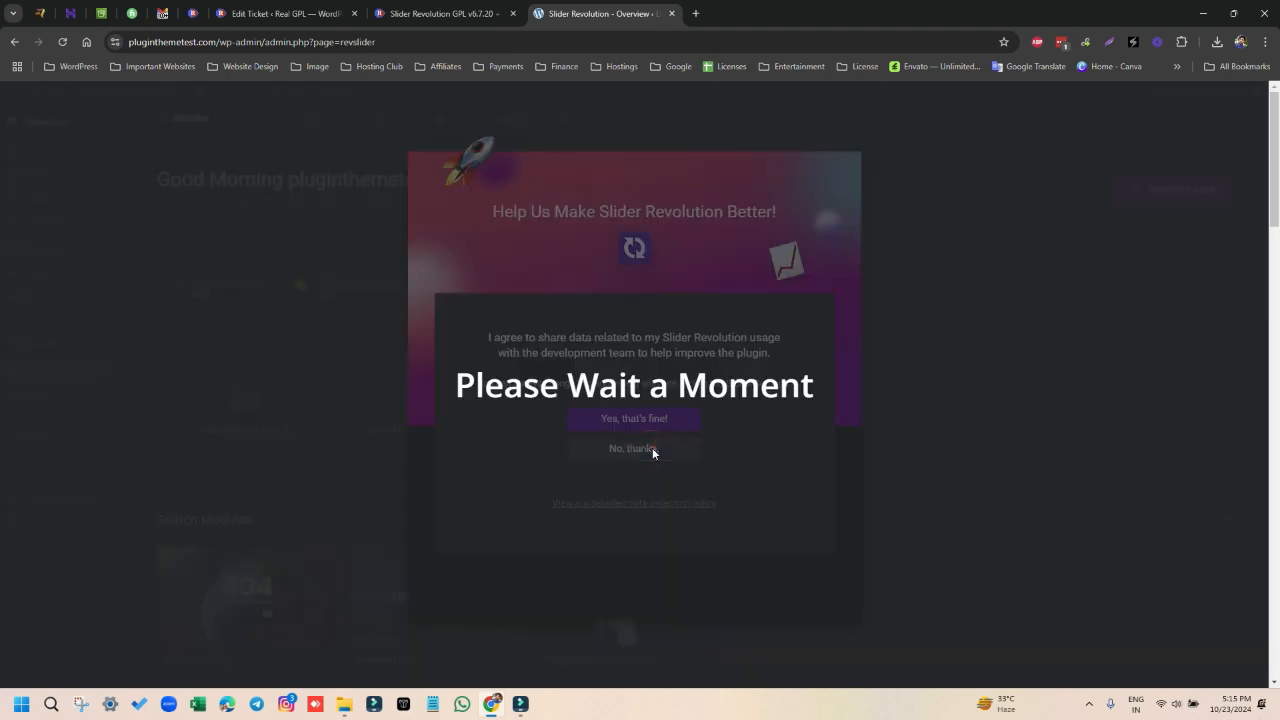
Review the imported modules on the overview and inspect the SR7 Data Migration issues, closing the details when done.
scroll(263, 434, down, 2)
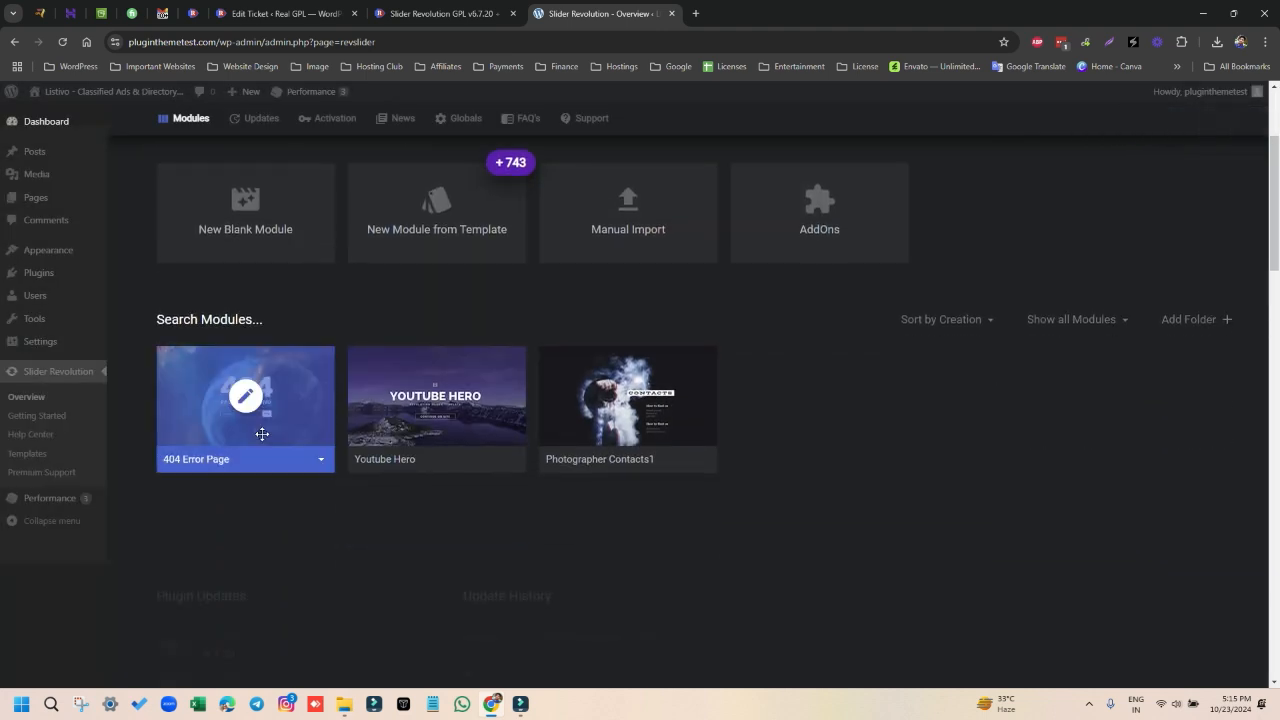
scroll(864, 230, up, 1)
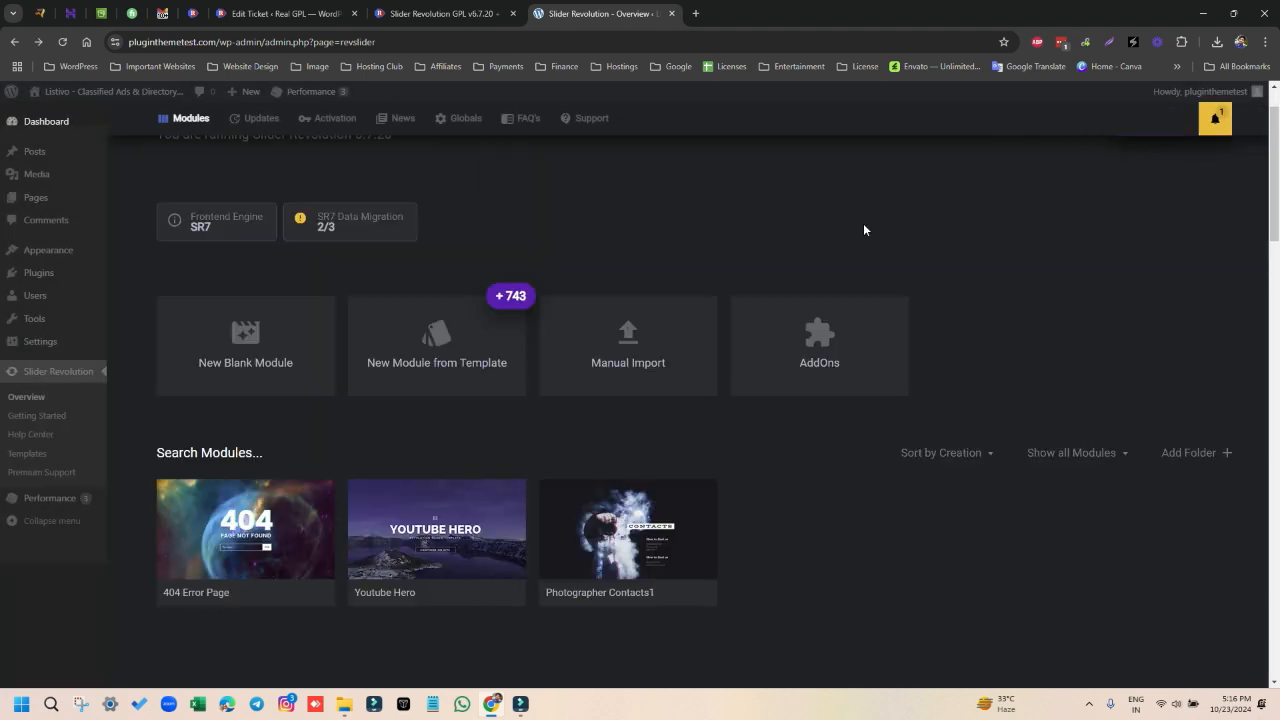
scroll(840, 229, up, 1)
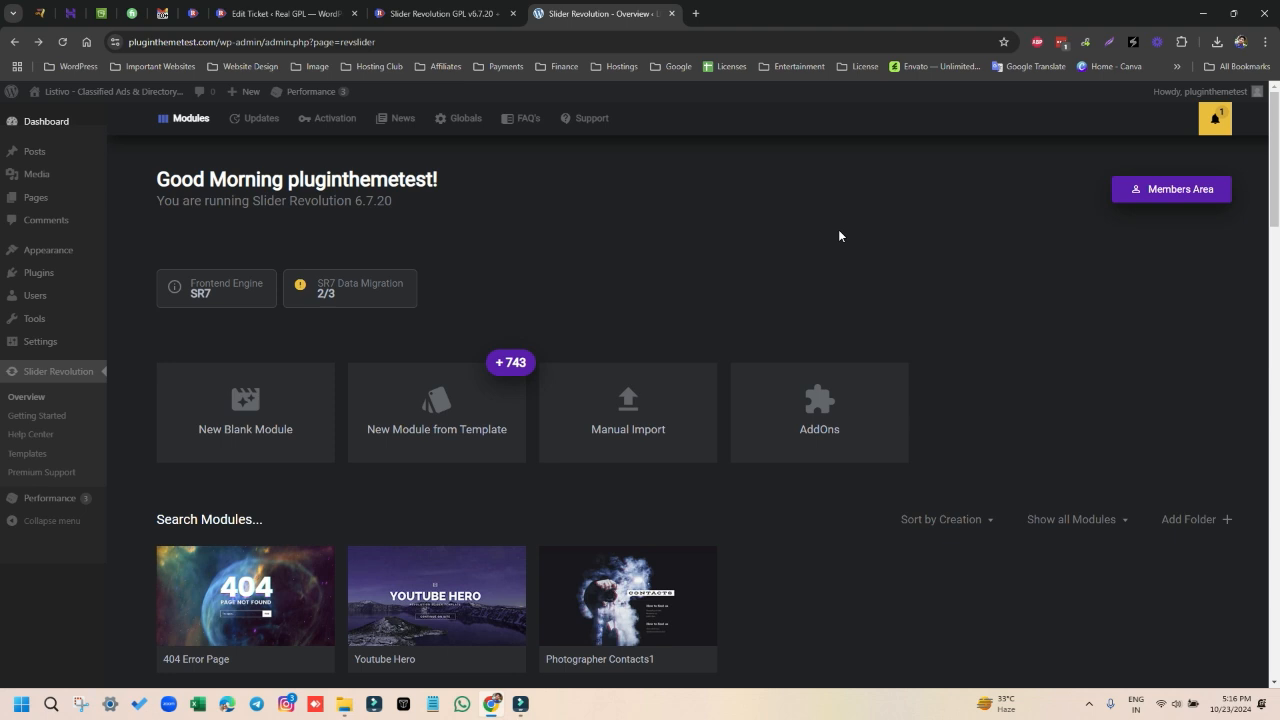
click(334, 297)
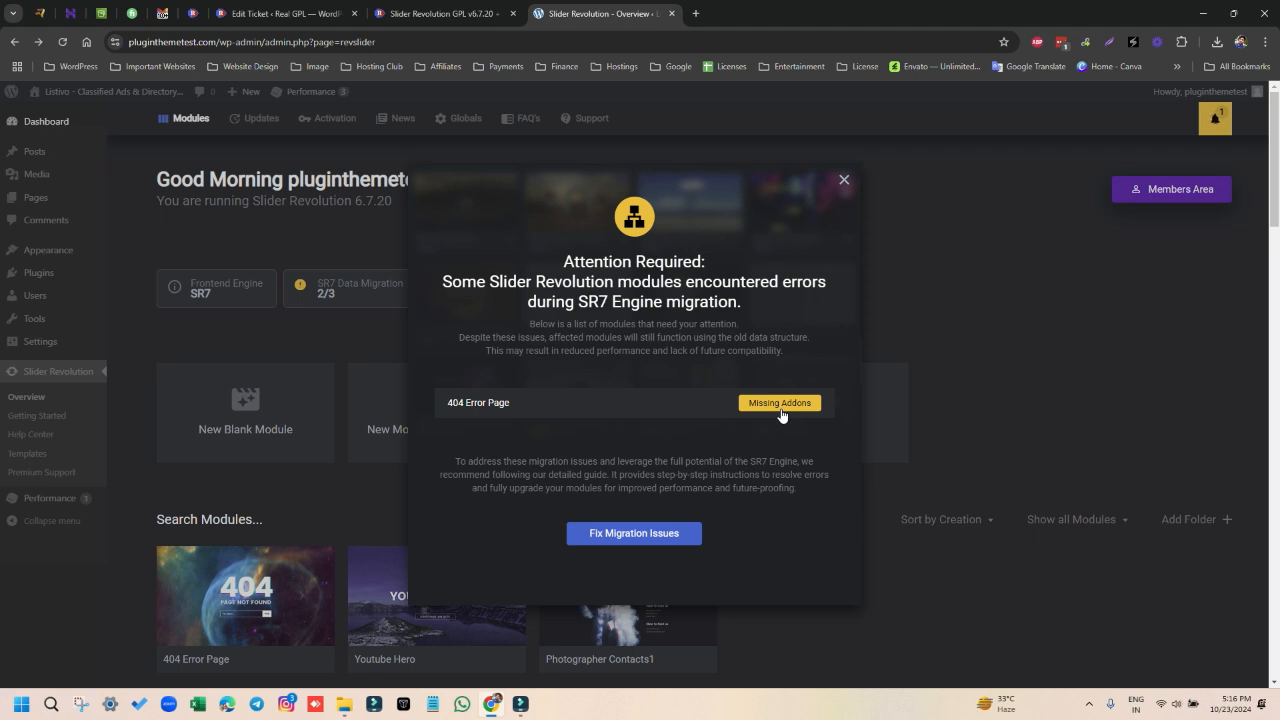
click(844, 180)
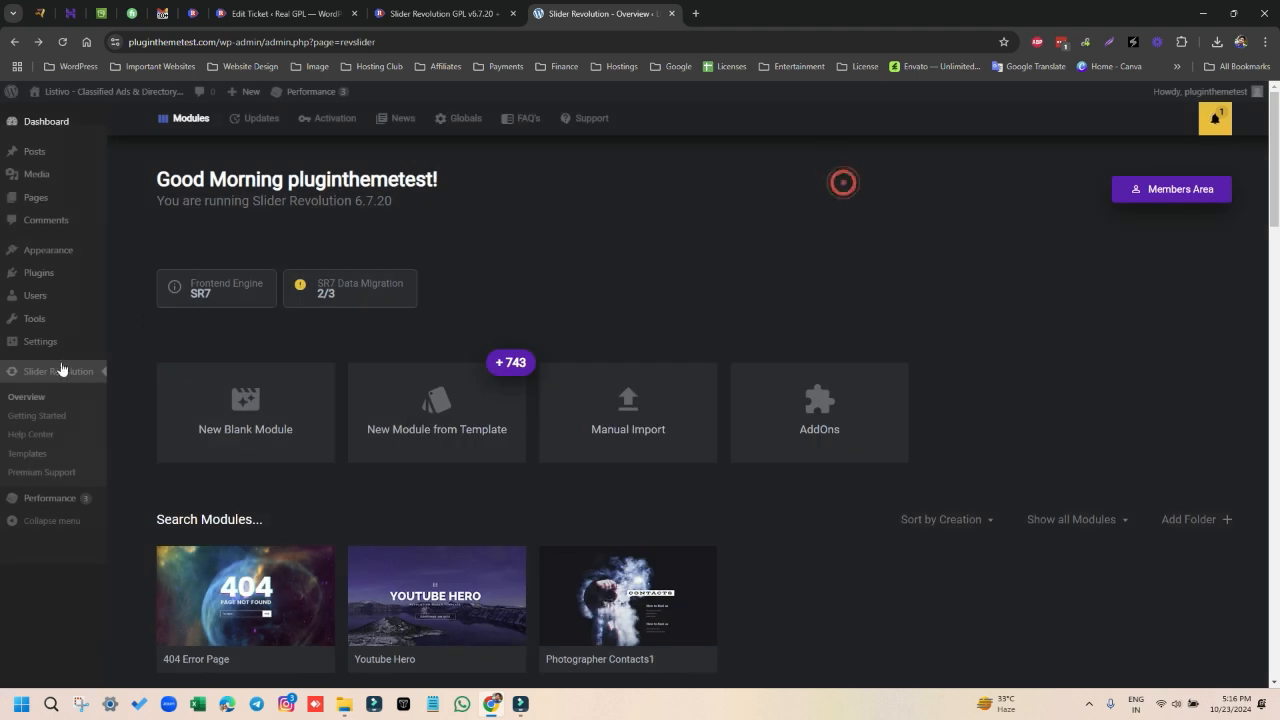
Activate the Slider Revolution 404 Page Add-On from the plugins list in a new tab and reload the Slider Revolution overview.
right_click(36, 288)
click(88, 305)
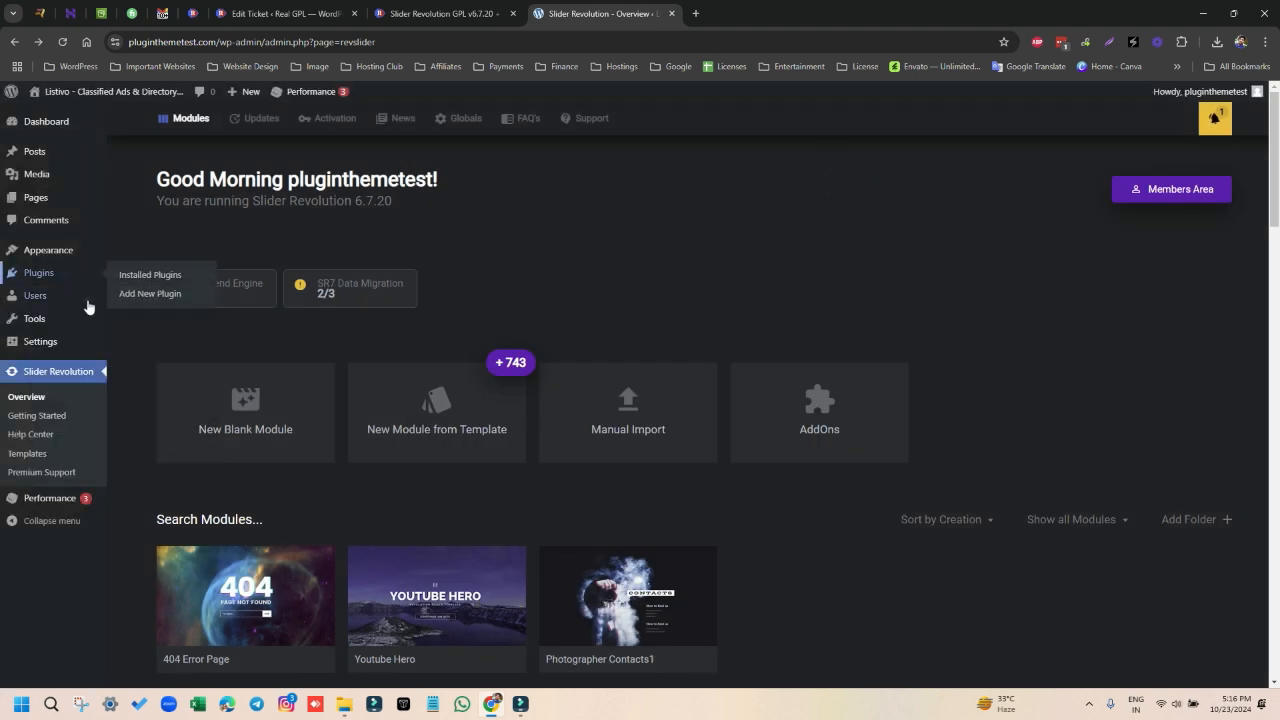
click(733, 10)
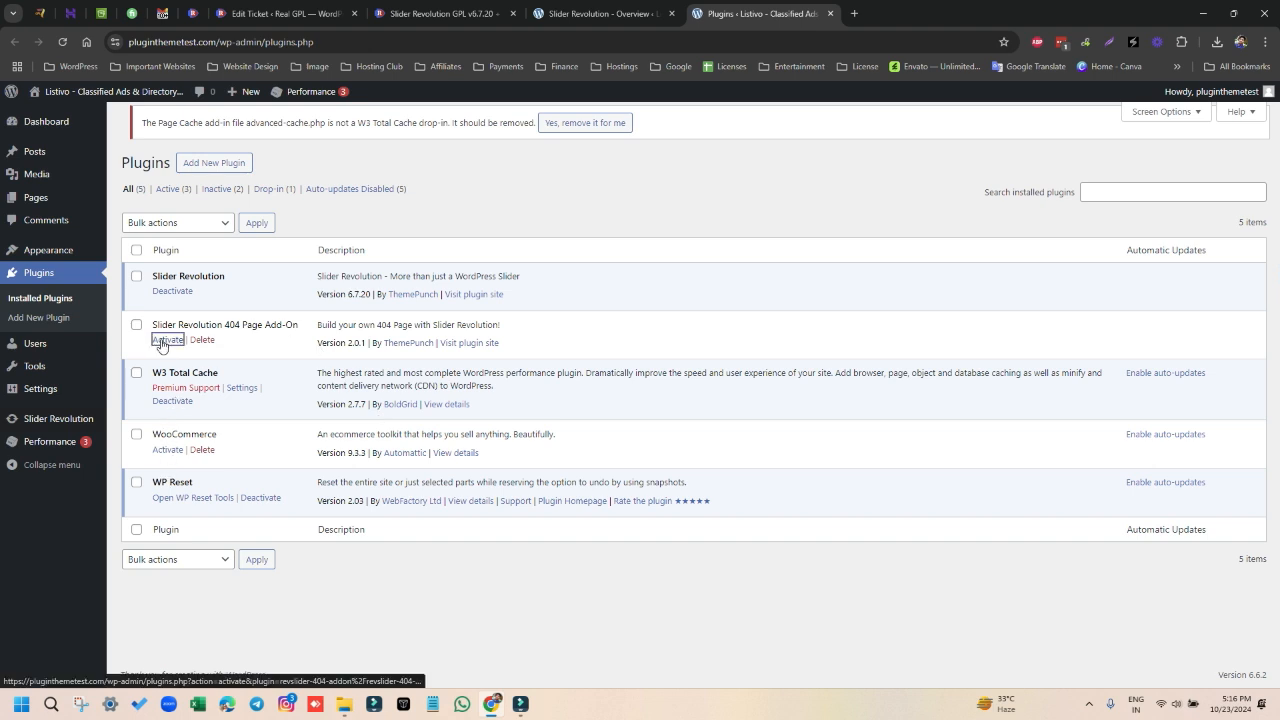
click(162, 341)
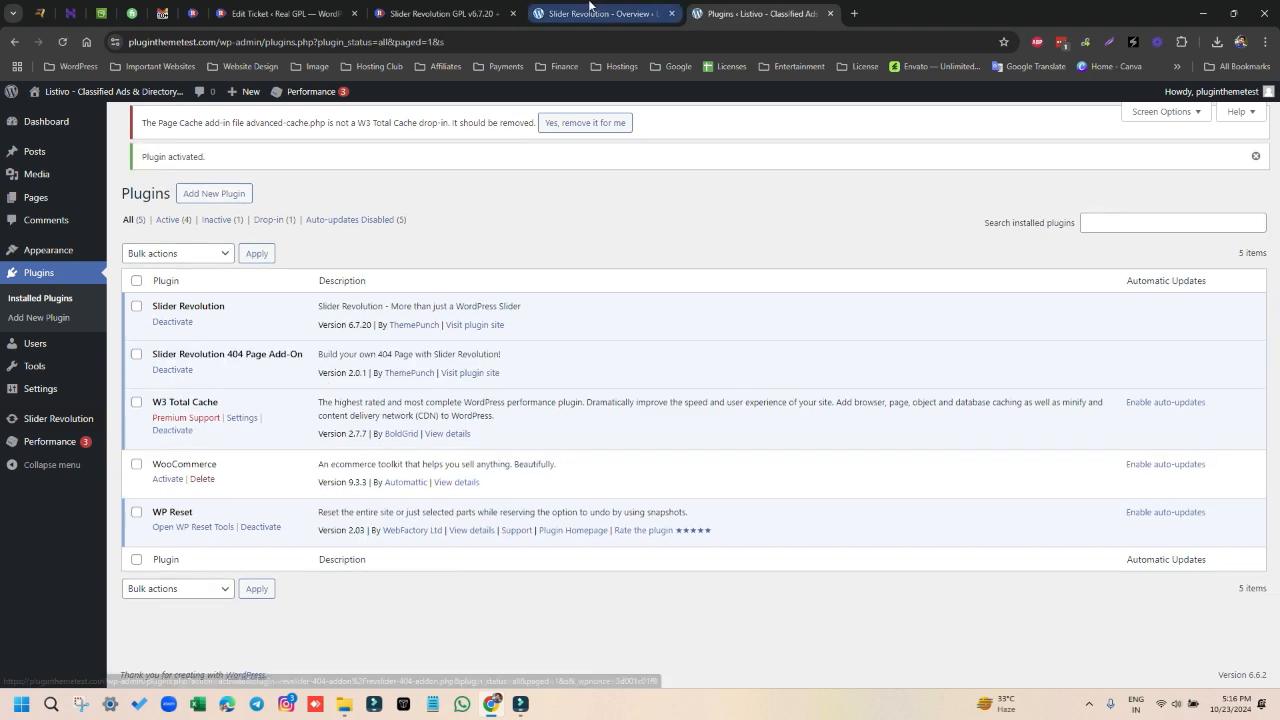
click(595, 13)
click(62, 42)
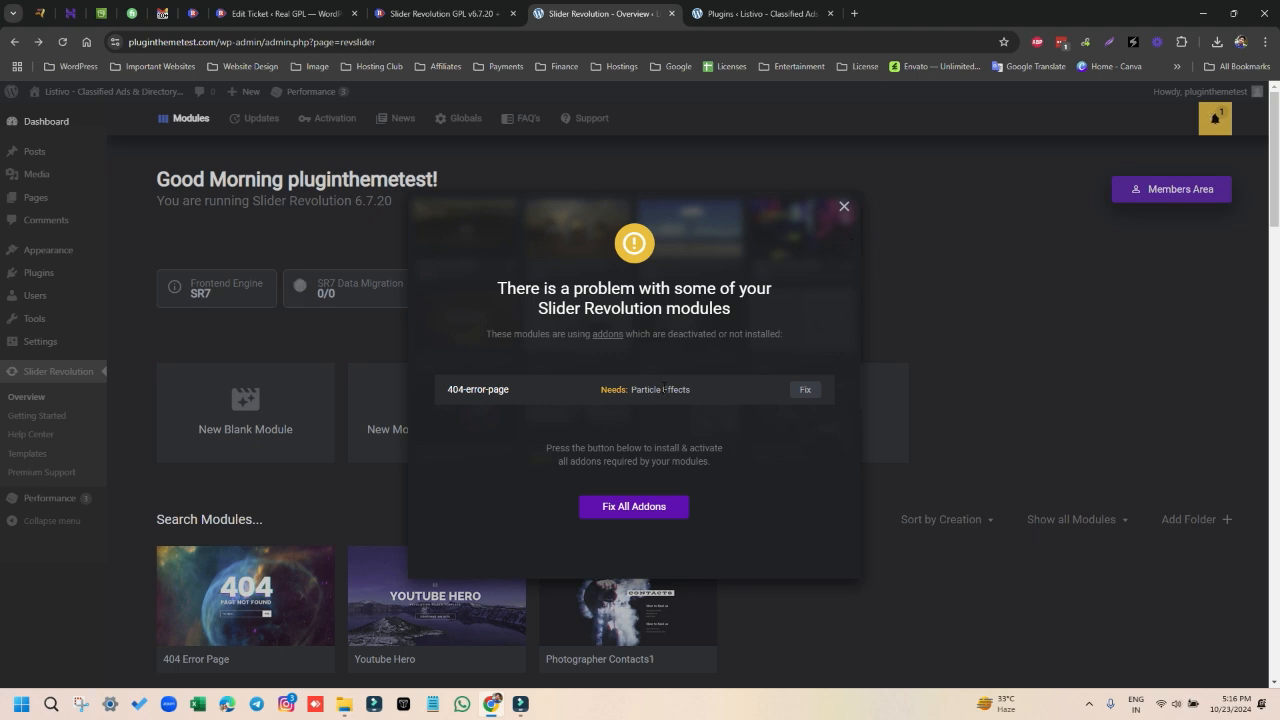
Upload, install and activate revslider-particles-addon.zip from Pictures > slider-addons-unzip-first > slider-addons as a new plugin.
click(765, 13)
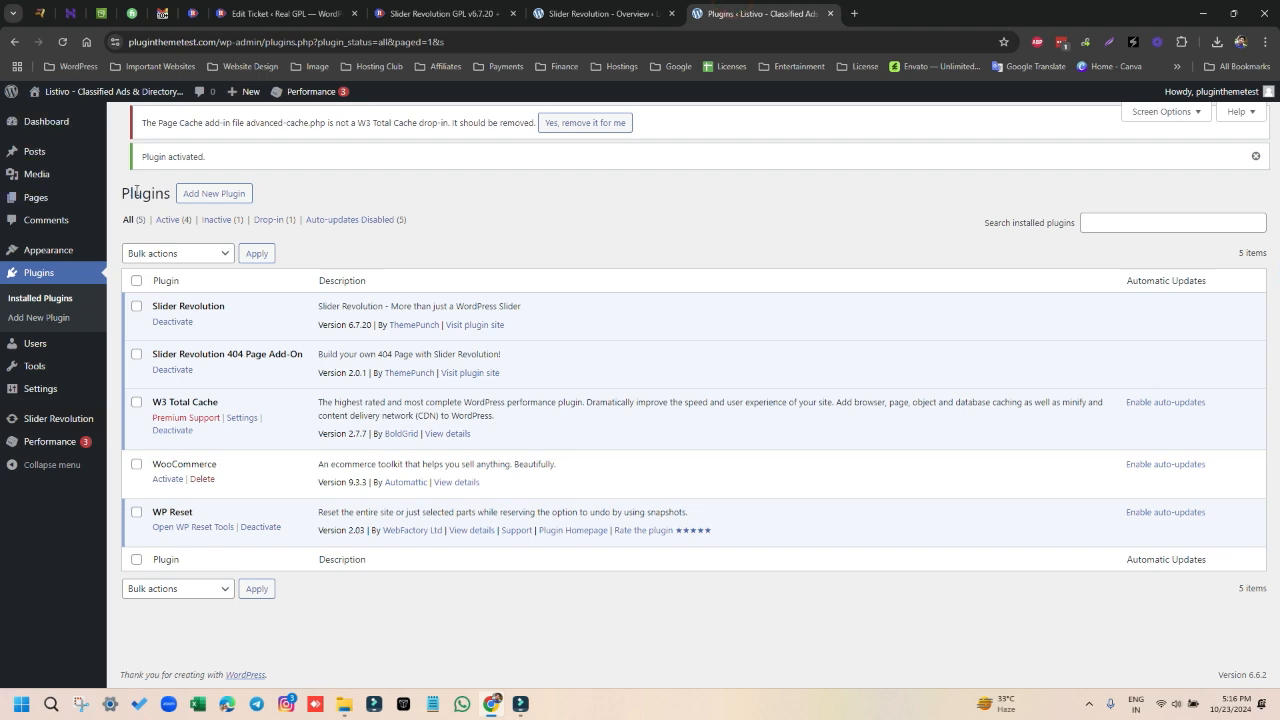
click(215, 200)
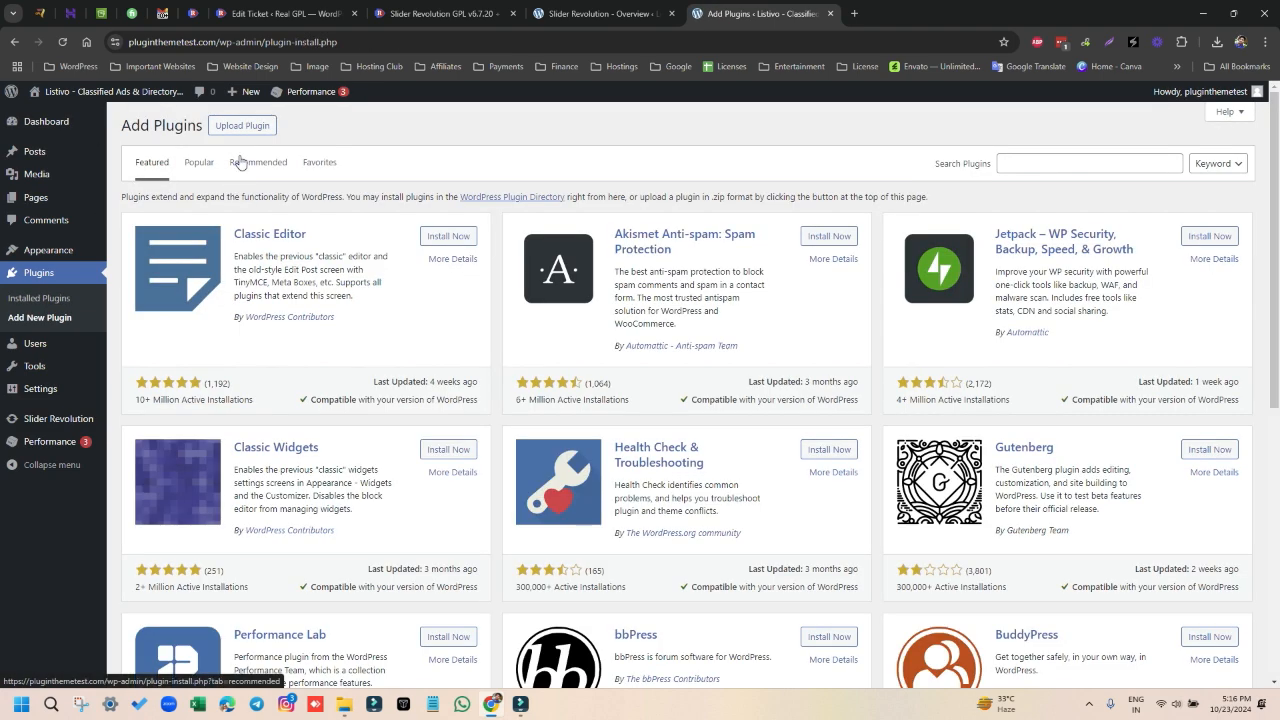
click(234, 126)
click(580, 245)
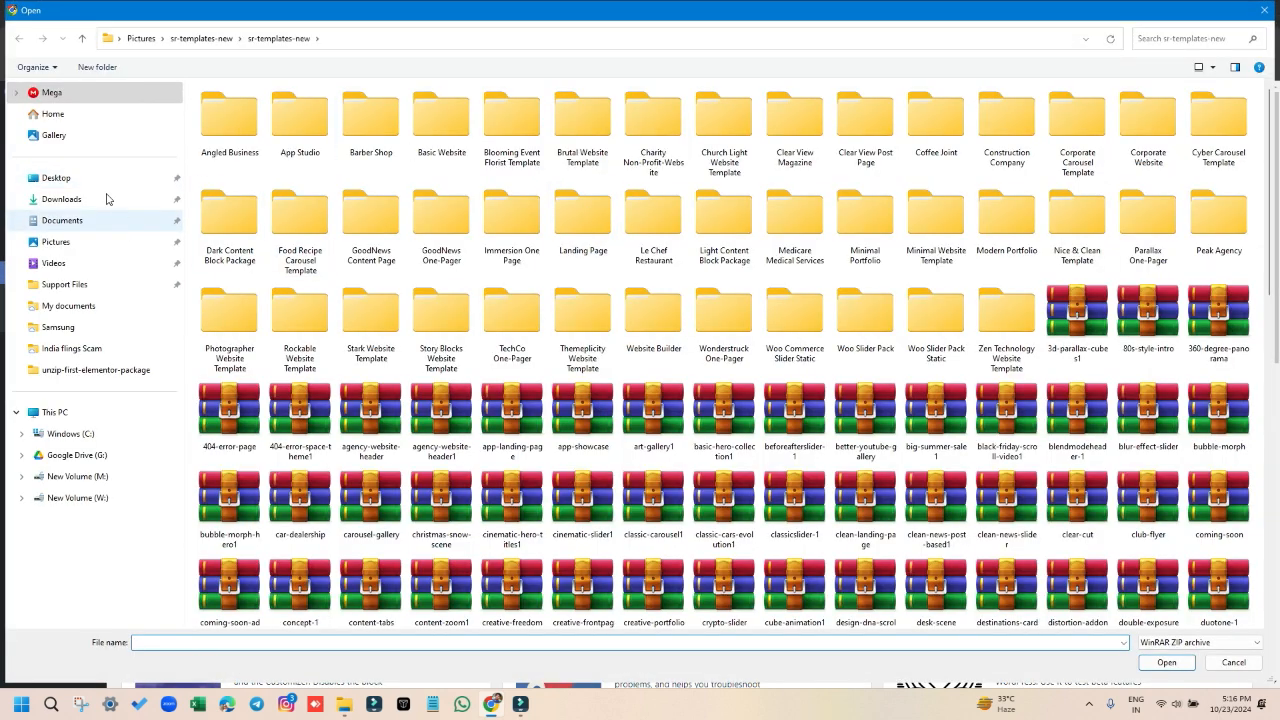
click(78, 241)
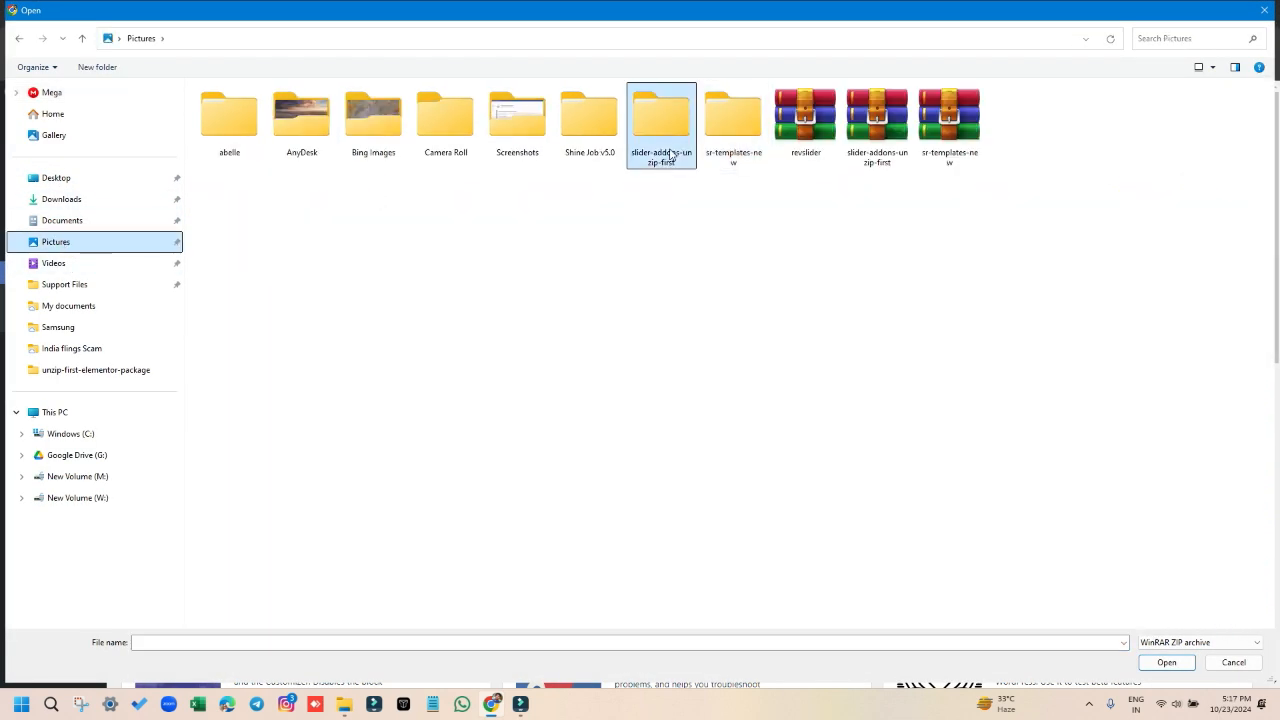
double_click(668, 147)
double_click(226, 130)
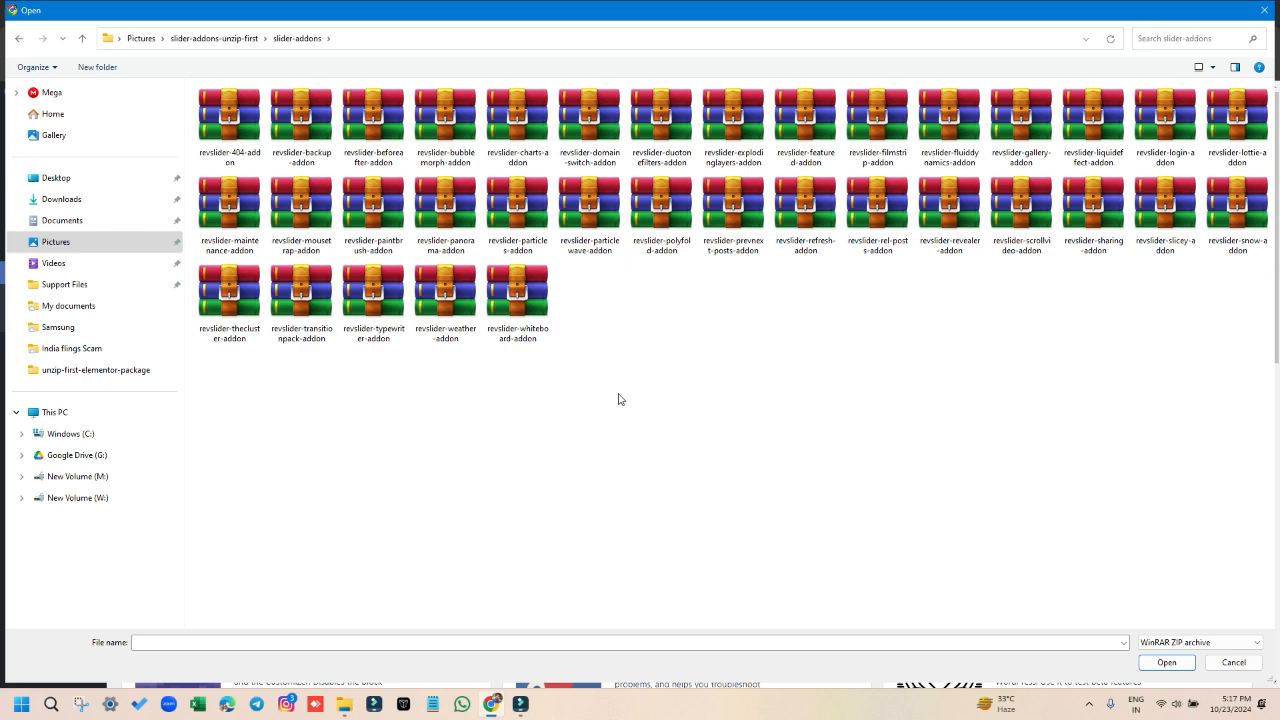
click(518, 230)
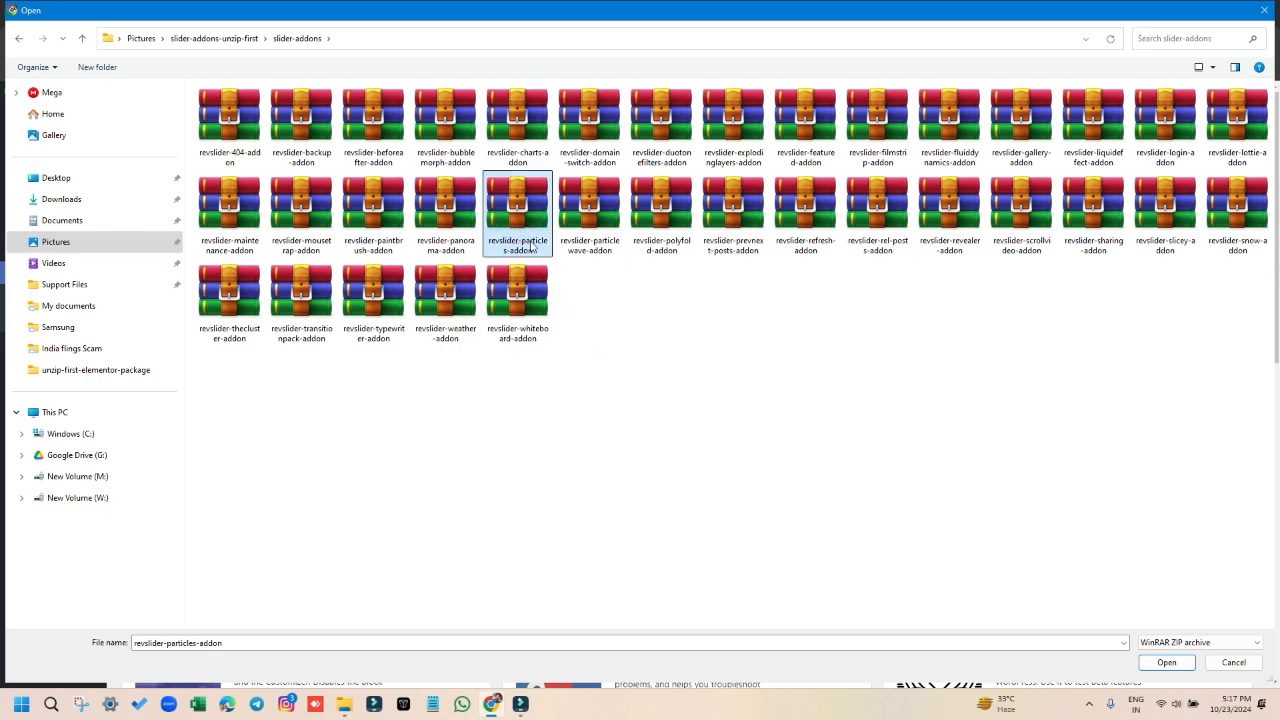
click(1162, 668)
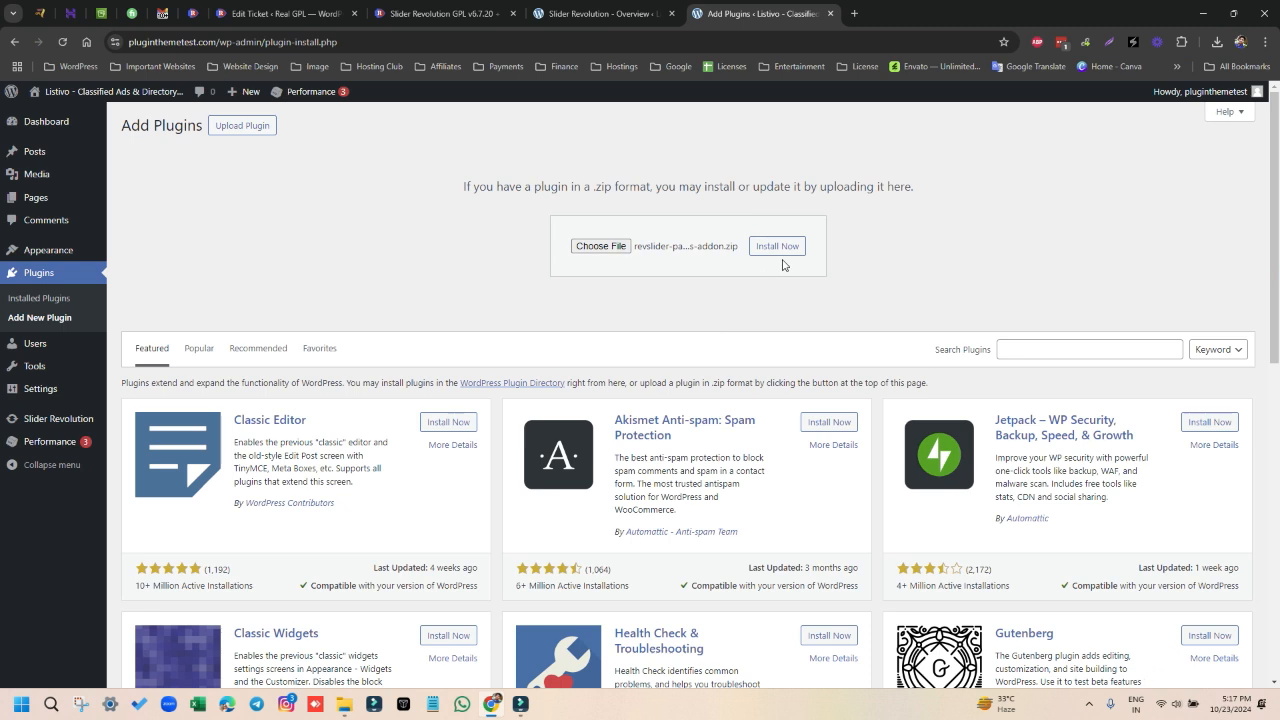
click(785, 247)
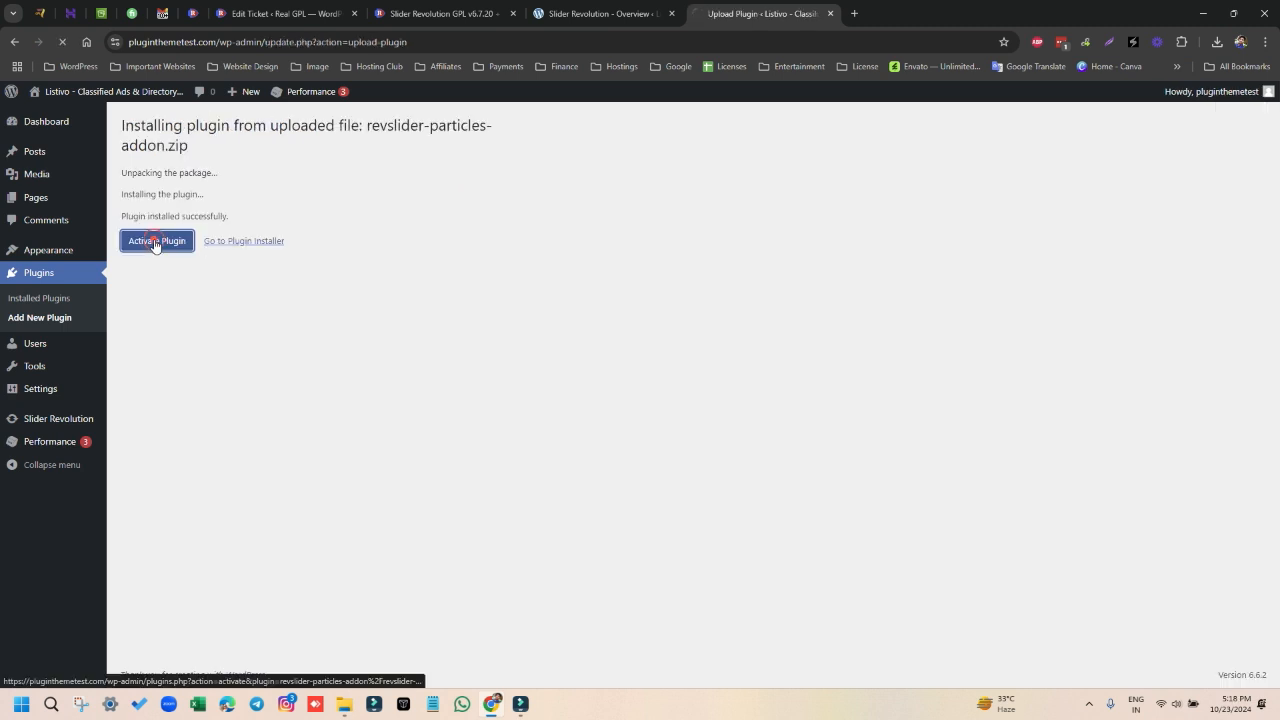
click(155, 244)
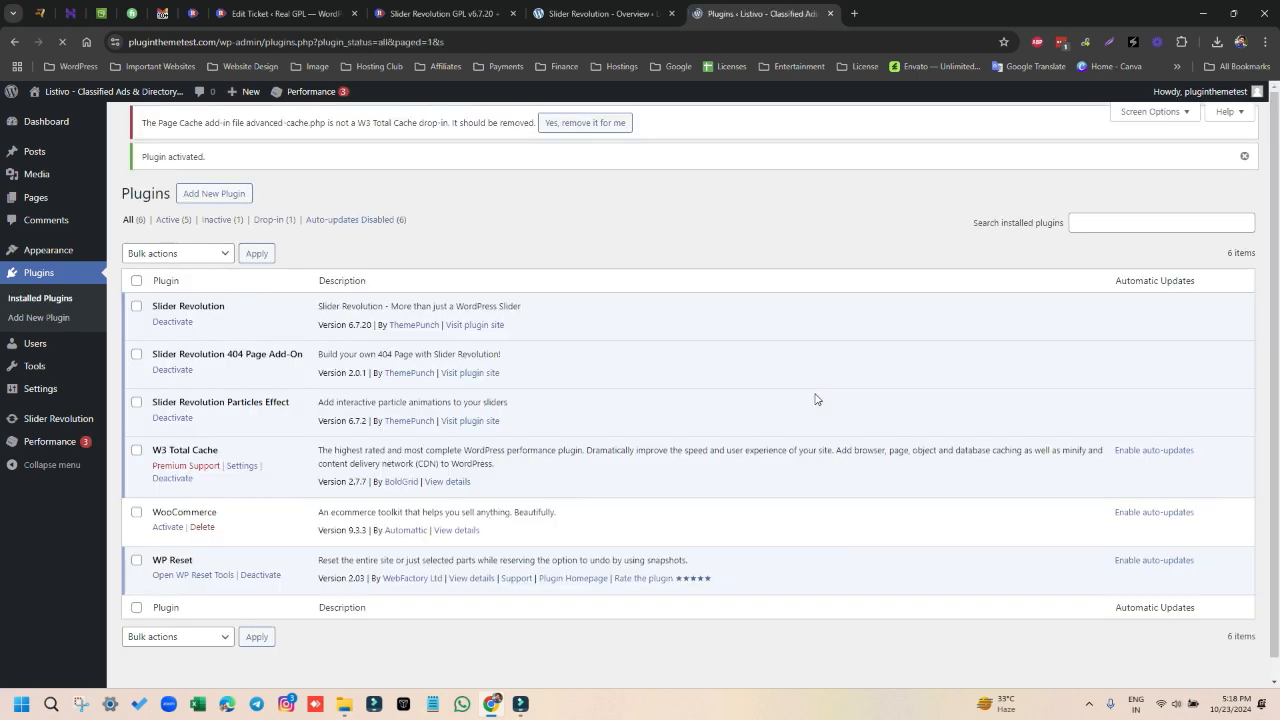
Reload the Slider Revolution overview and check the modules' add-on and SR7 Data Migration status.
click(597, 8)
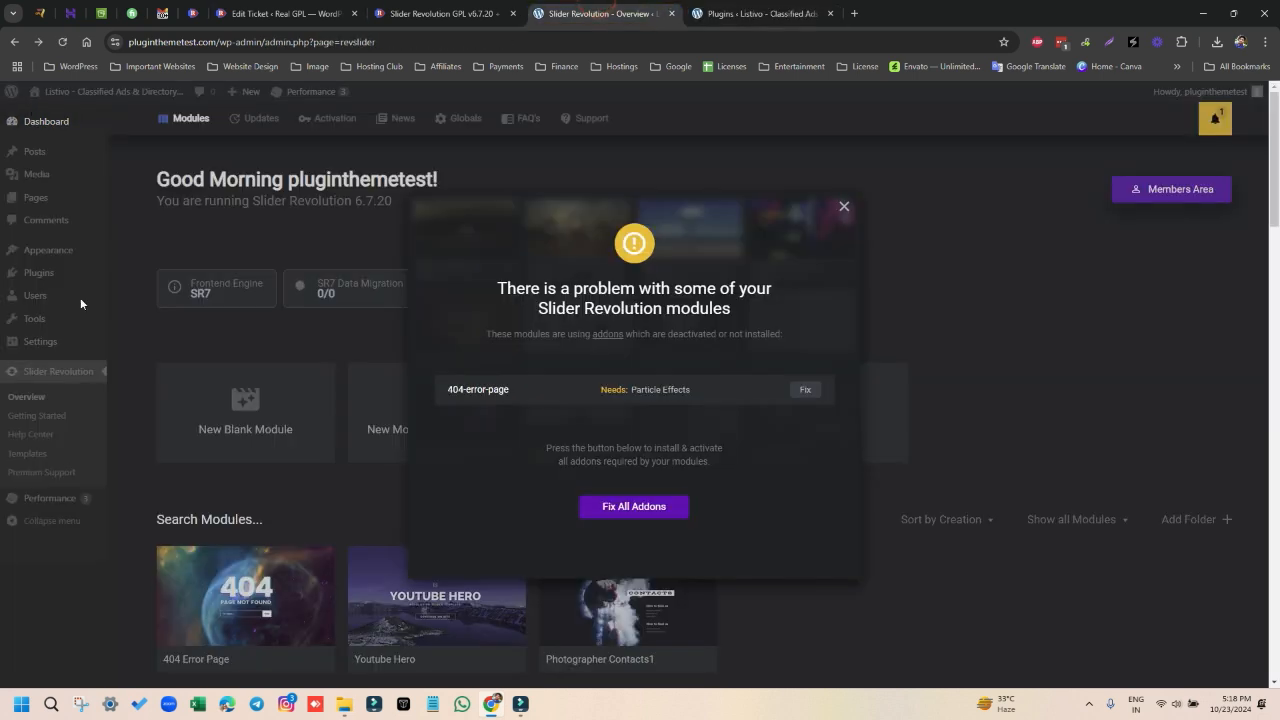
click(63, 43)
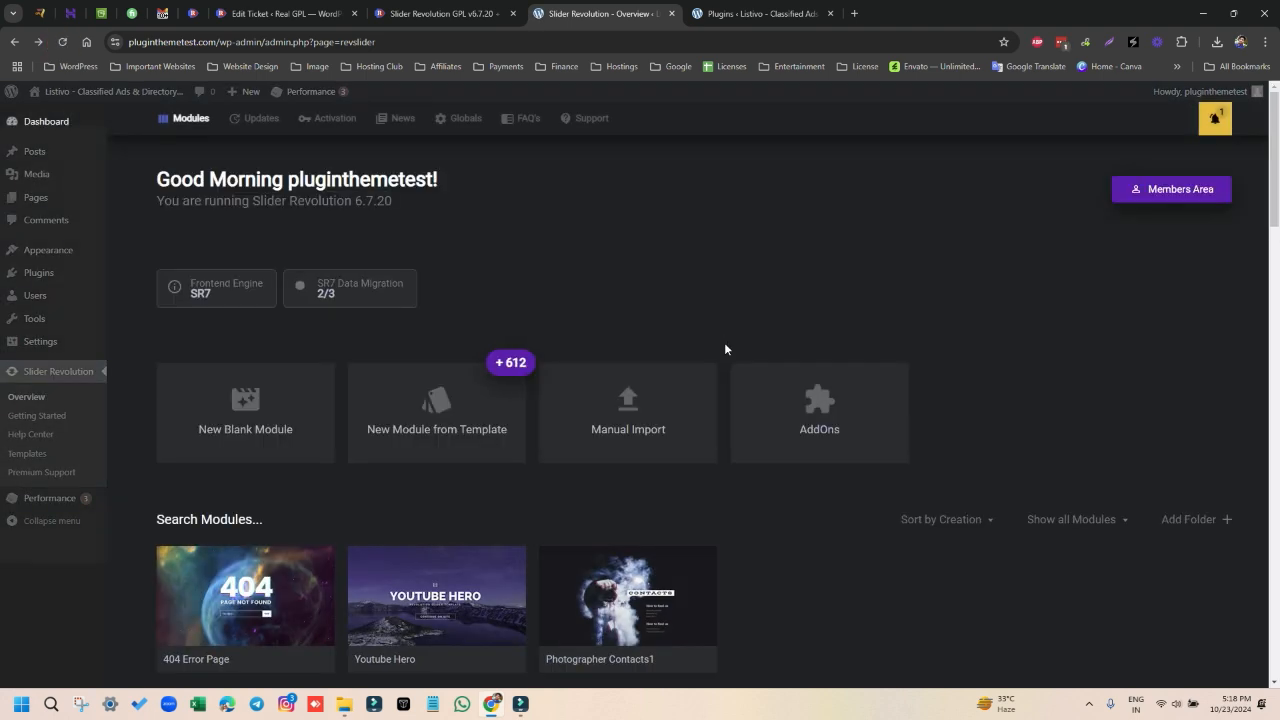
scroll(460, 266, down, 1)
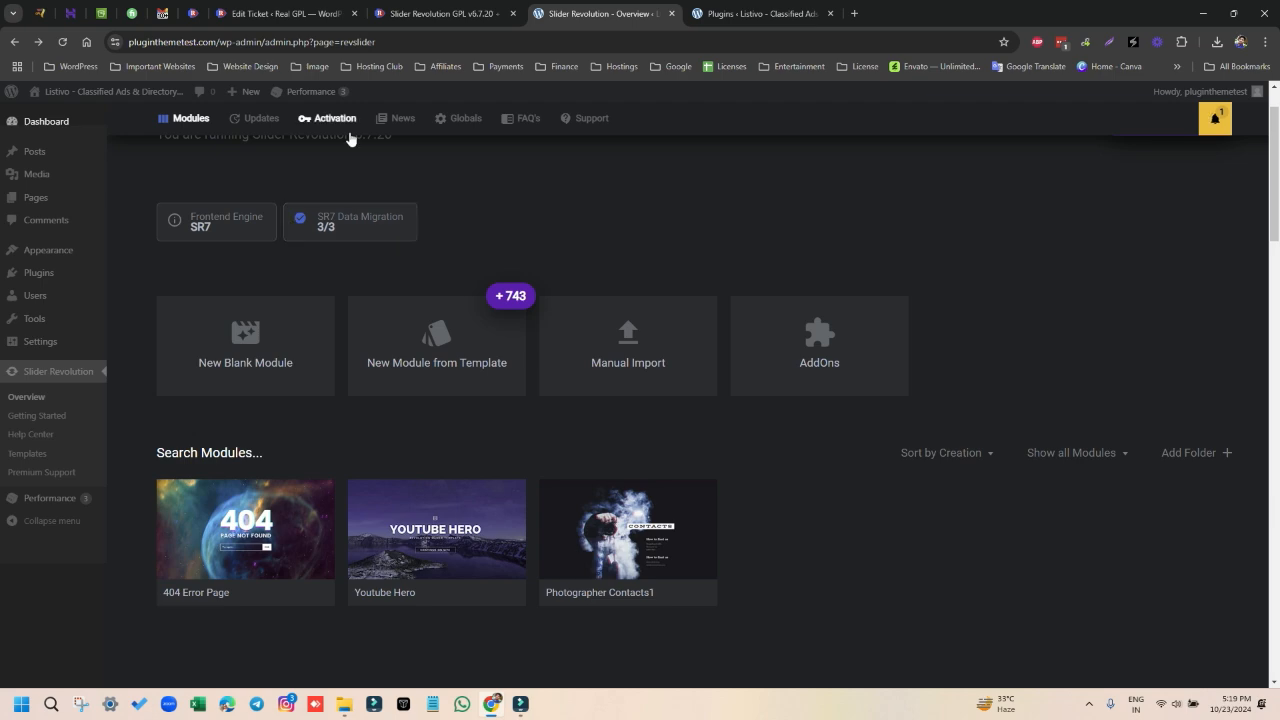
Browse the Exclusive Deals and Lifetime Deals entries under Original Licenses on the Real GPL product page.
click(423, 14)
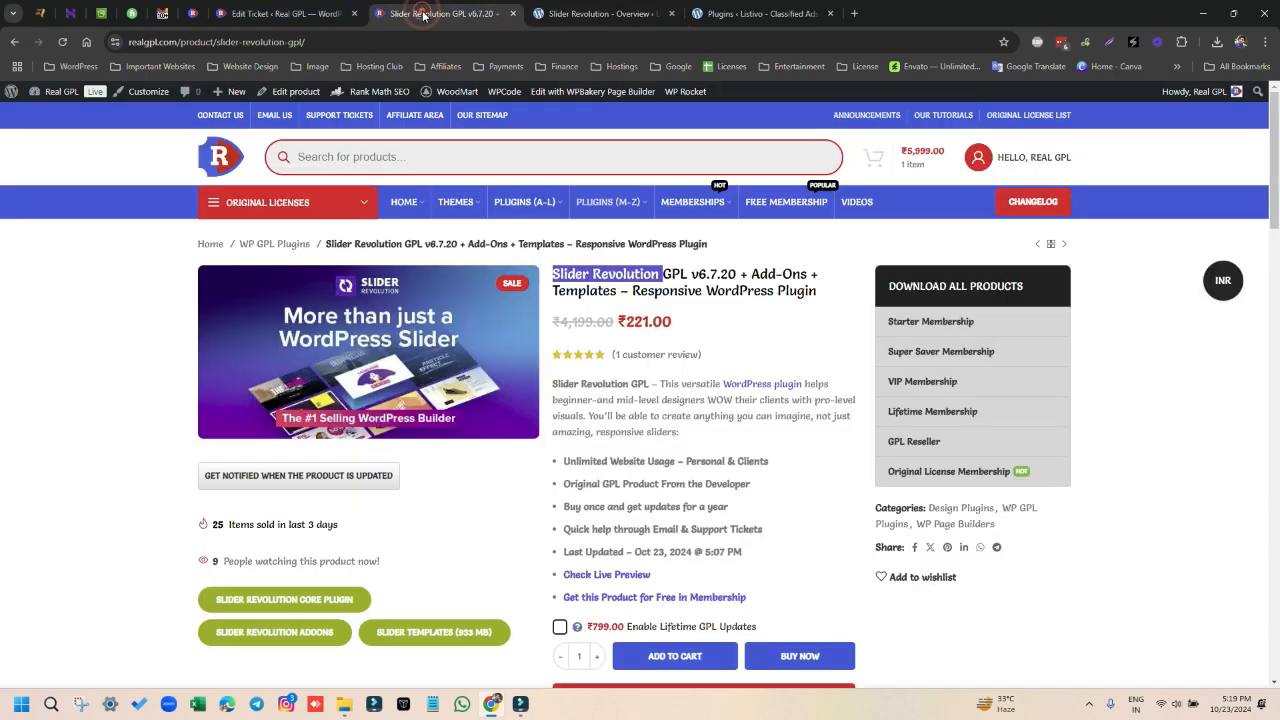
mouse_move(307, 197)
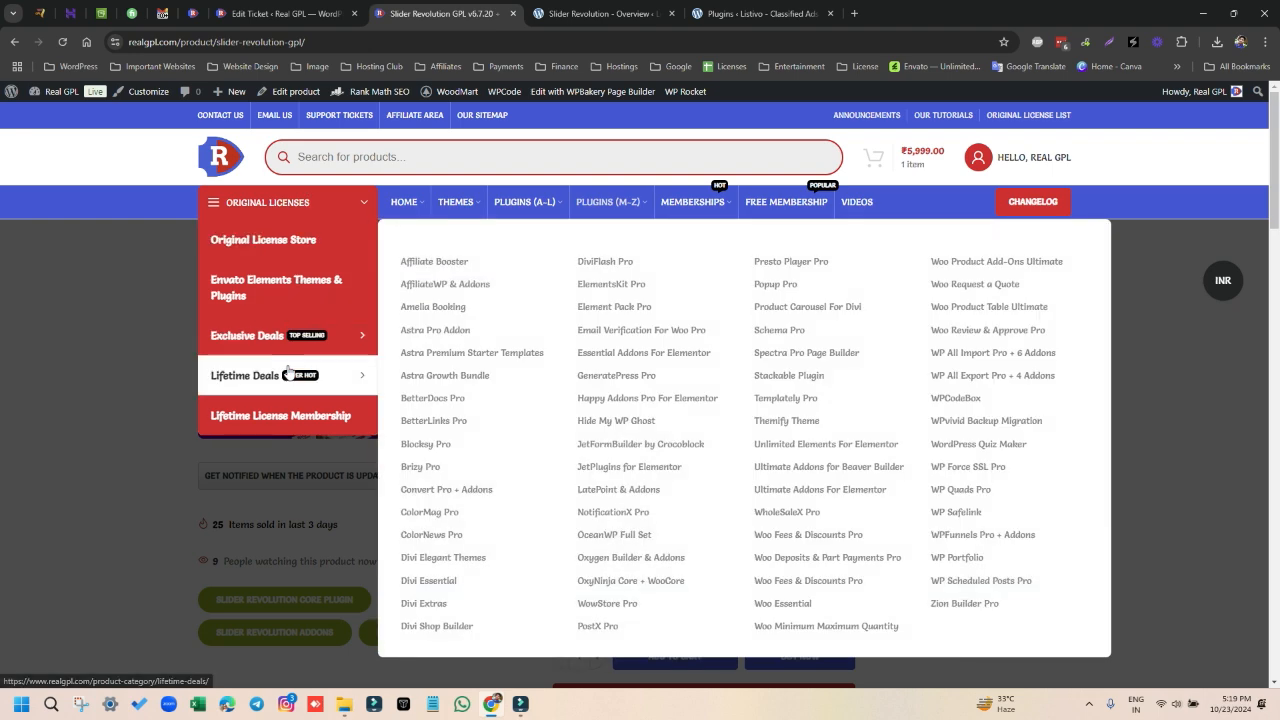
mouse_move(296, 350)
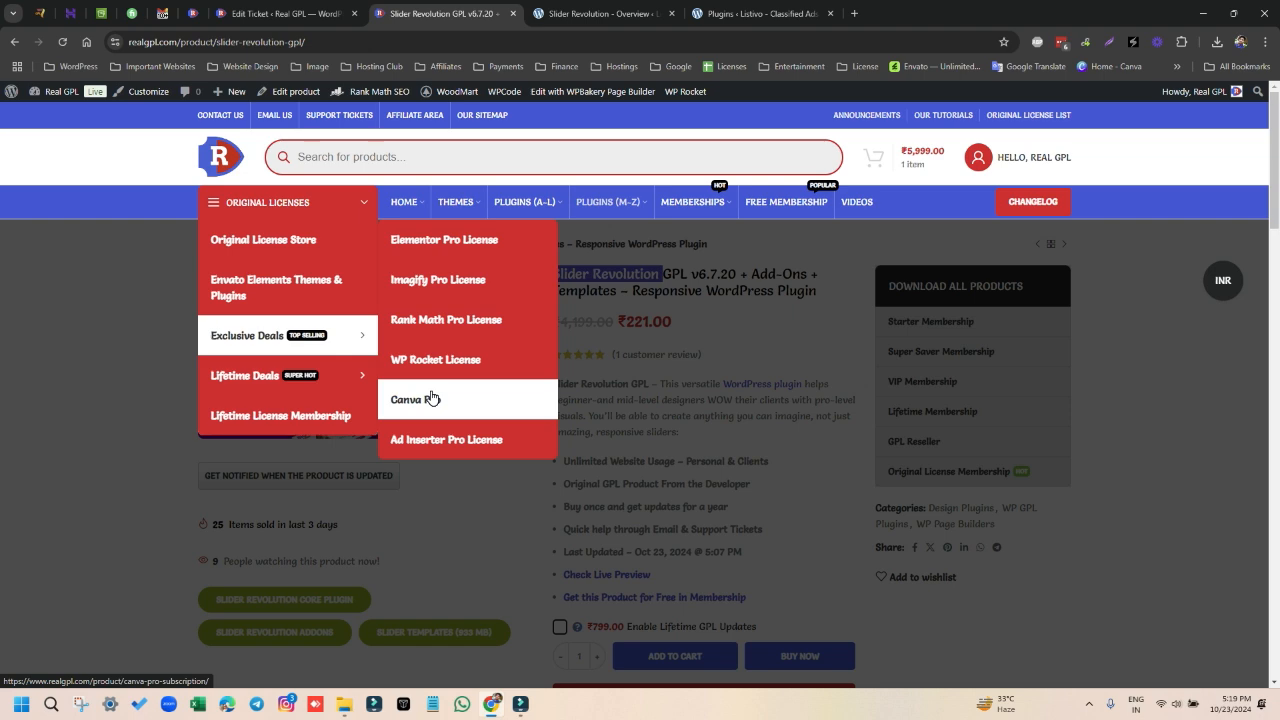
mouse_move(295, 375)
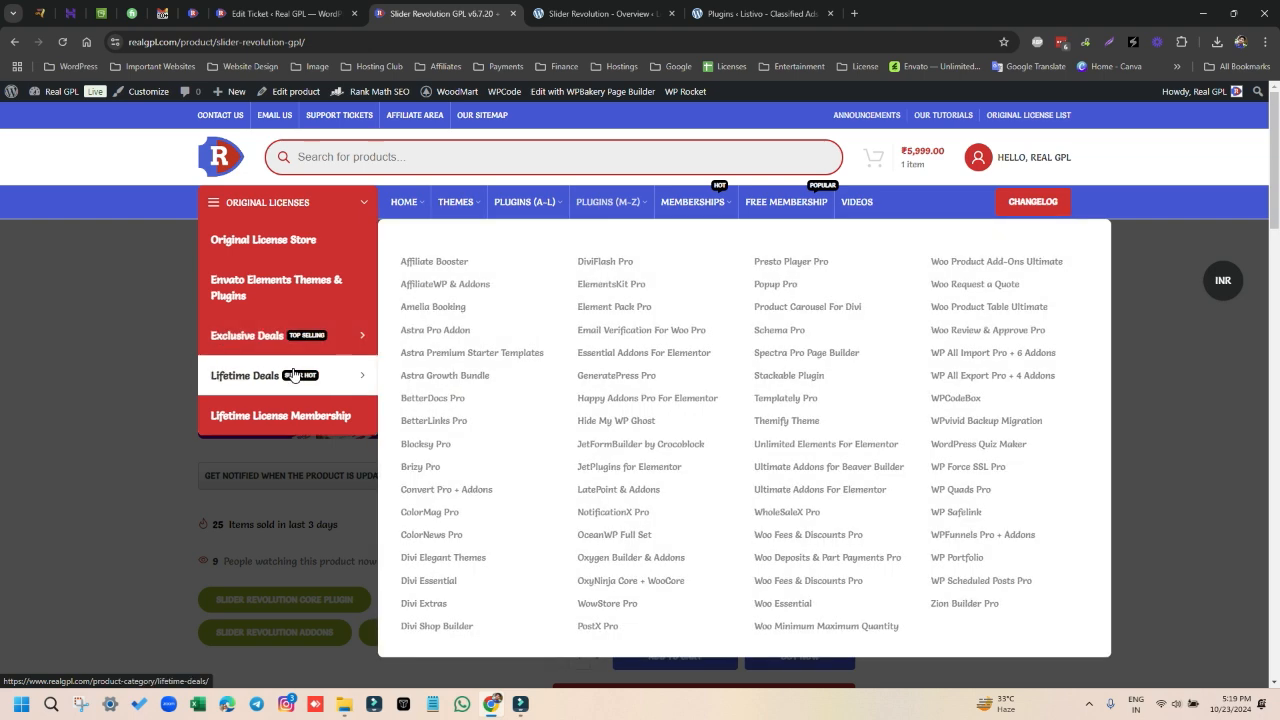